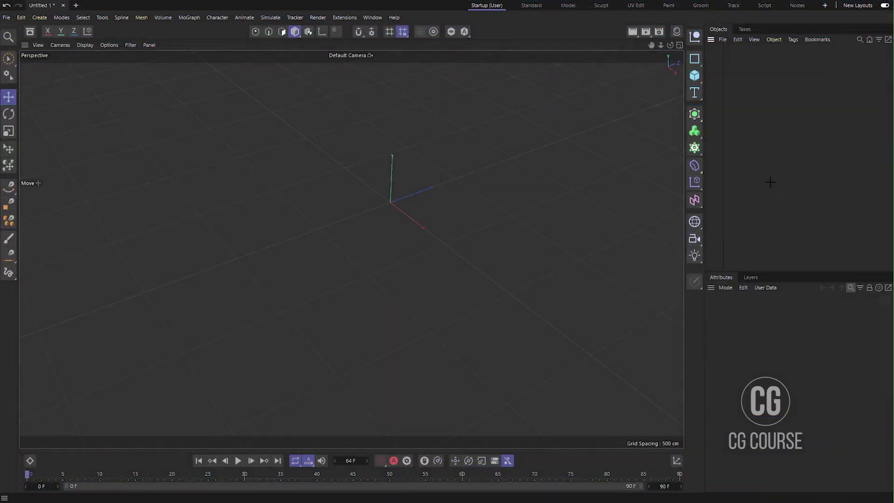
# Add a cube primitive and set its X, Y and Z sizes to 50 cm each
pyautogui.click(694, 75)
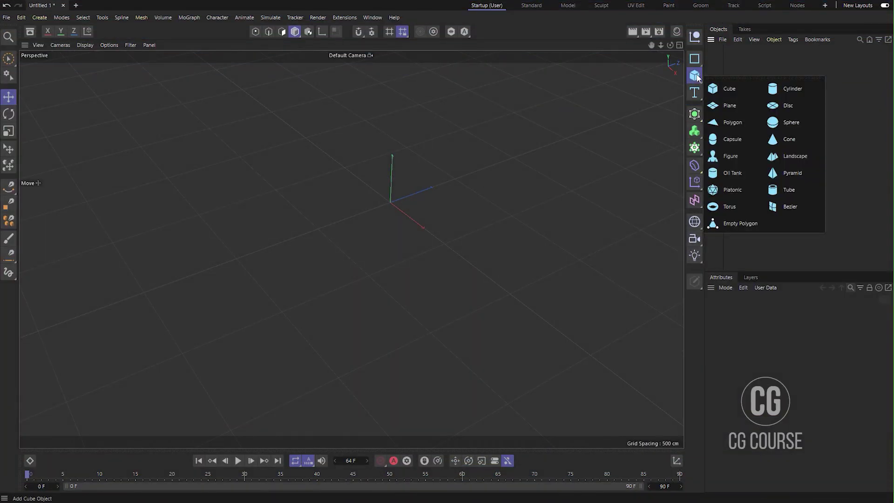
pyautogui.click(720, 87)
pyautogui.keyDown('alt'); pyautogui.moveTo(524, 204); pyautogui.dragTo(503, 206); pyautogui.keyUp('alt')
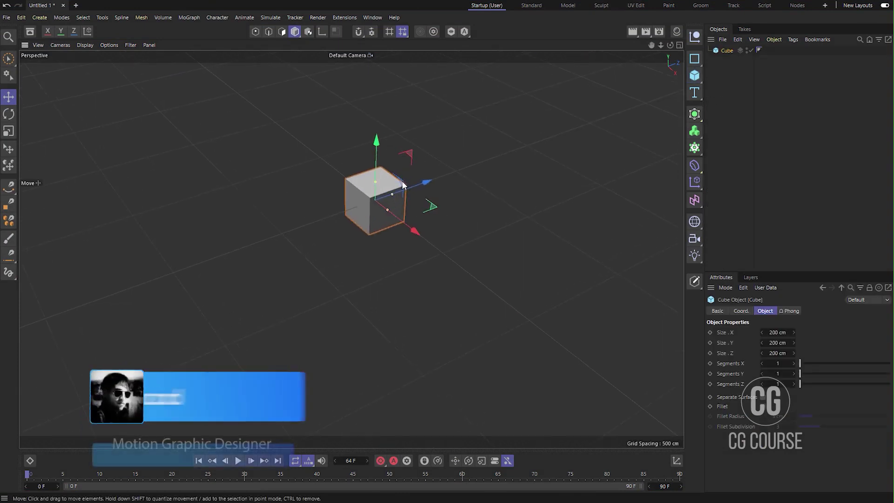
pyautogui.doubleClick(775, 333)
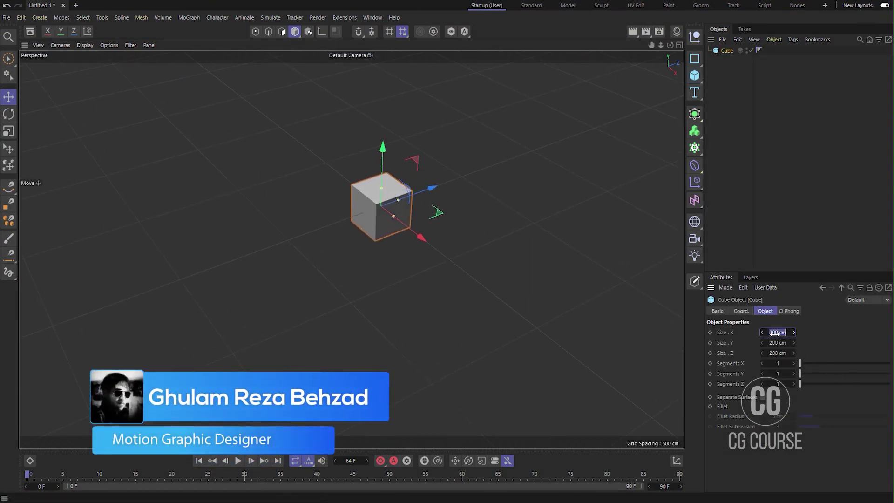
pyautogui.write('50')
pyautogui.press('Tab')
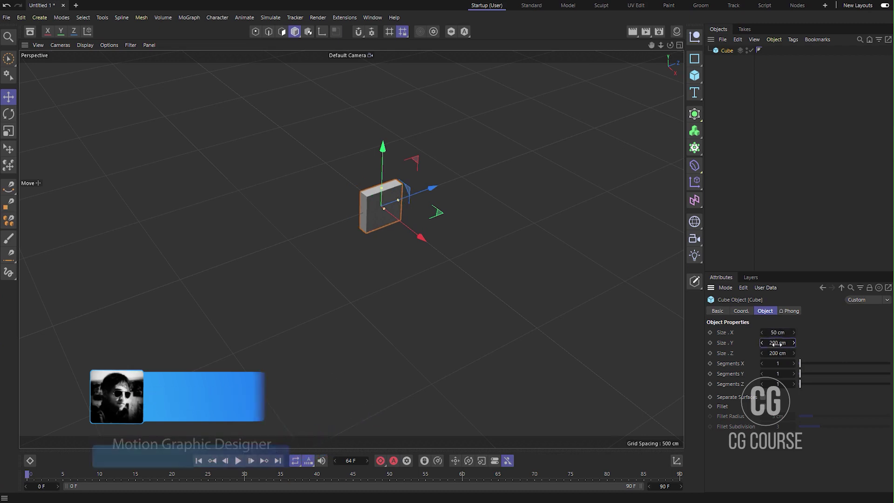
pyautogui.write('50')
pyautogui.press('Tab')
pyautogui.write('50')
pyautogui.press('Return')
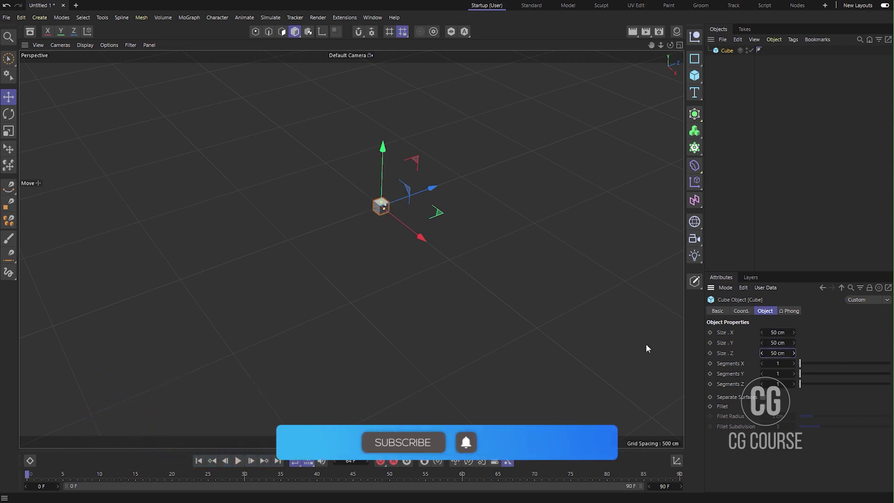
# Place the cube inside a new MoGraph Cloner as its child
pyautogui.scroll(5, 349, 226)
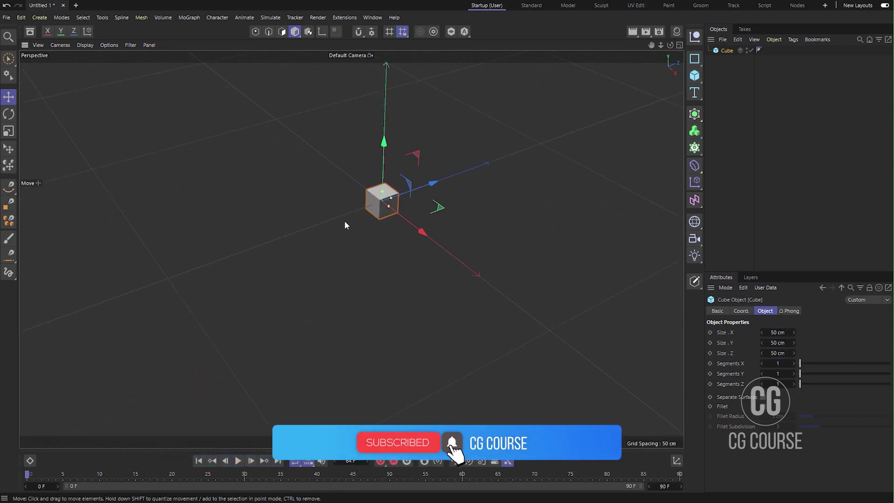
pyautogui.scroll(3, 383, 222)
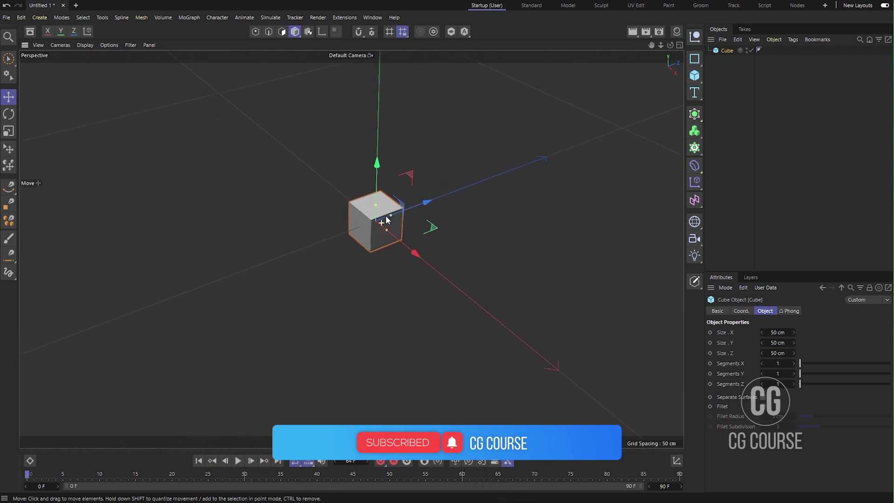
pyautogui.click(188, 18)
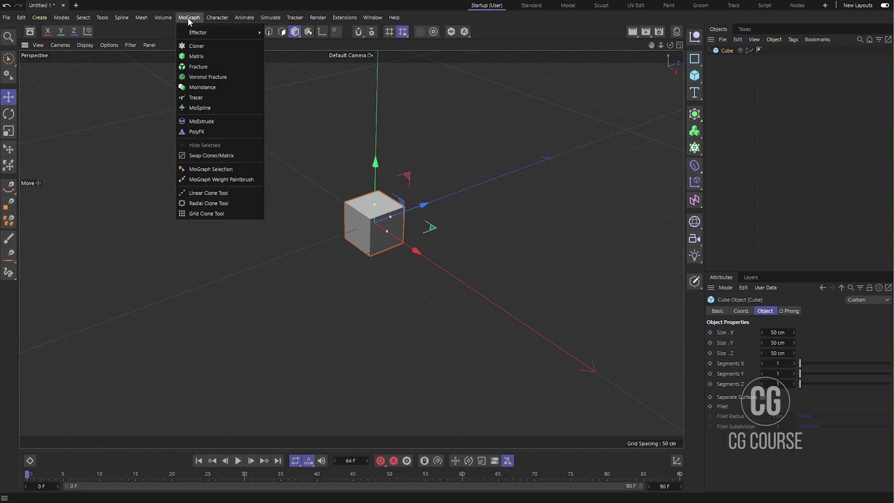
pyautogui.keyDown('alt'); pyautogui.click(194, 46); pyautogui.keyUp('alt')
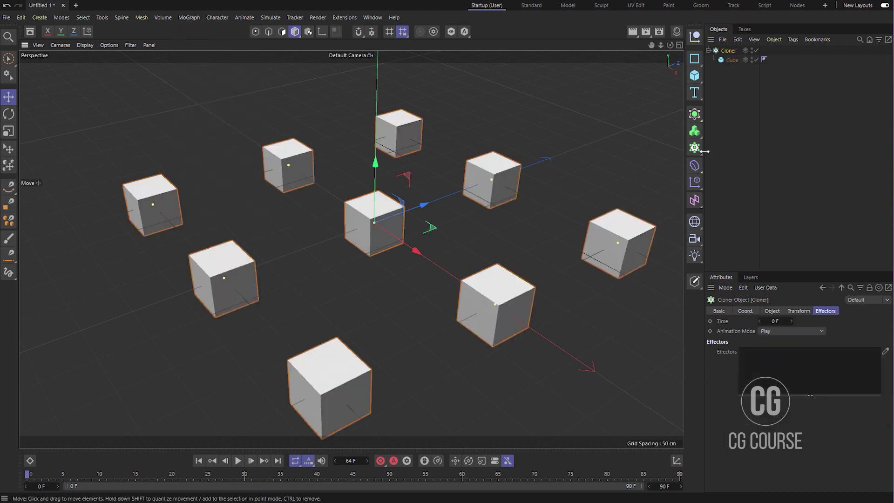
# Set the cloner's grid count to 50 in the X and Z directions
pyautogui.scroll(-5, 377, 221)
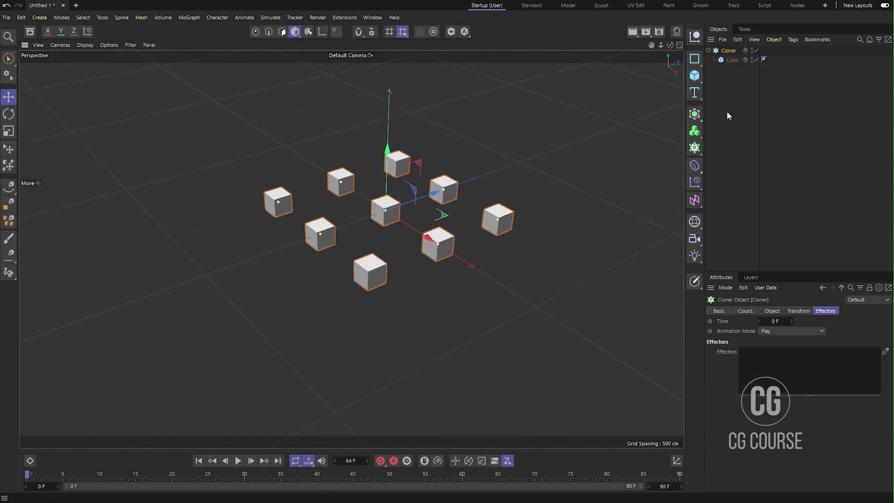
pyautogui.click(769, 312)
pyautogui.moveTo(767, 270); pyautogui.dragTo(765, 151)
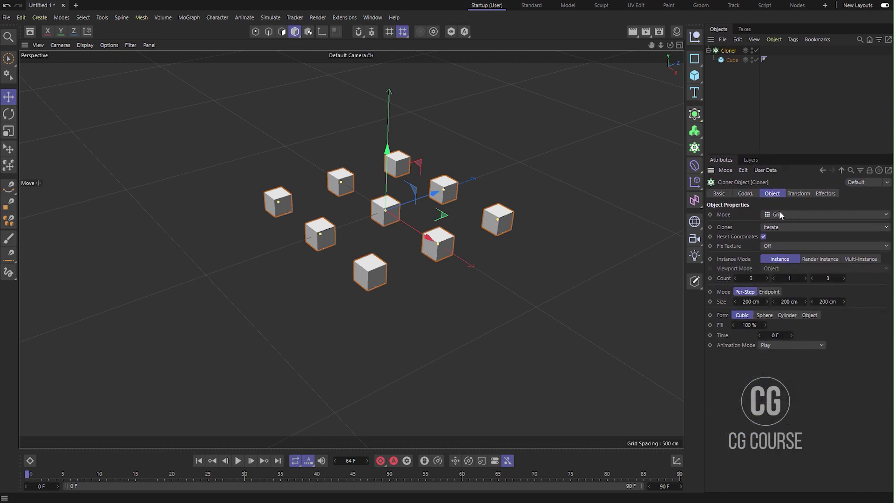
pyautogui.click(751, 278)
pyautogui.moveTo(750, 278); pyautogui.dragTo(750, 278)
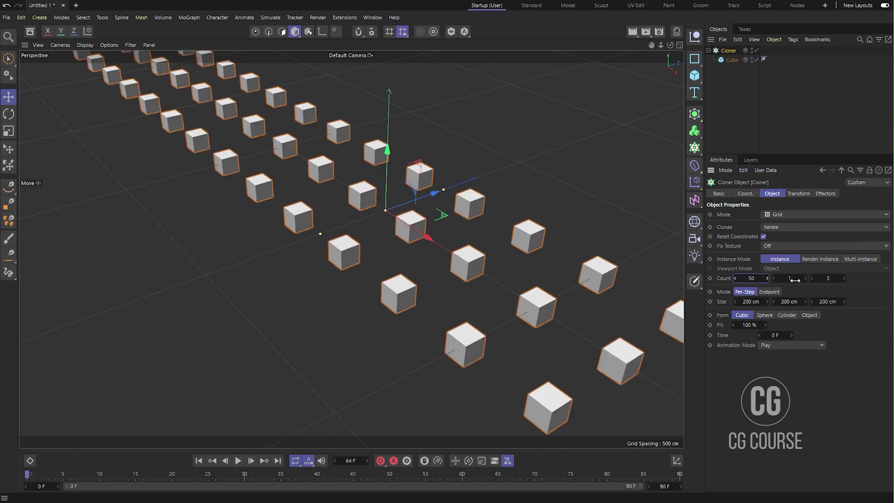
pyautogui.click(826, 278)
pyautogui.write('50')
pyautogui.press('Return')
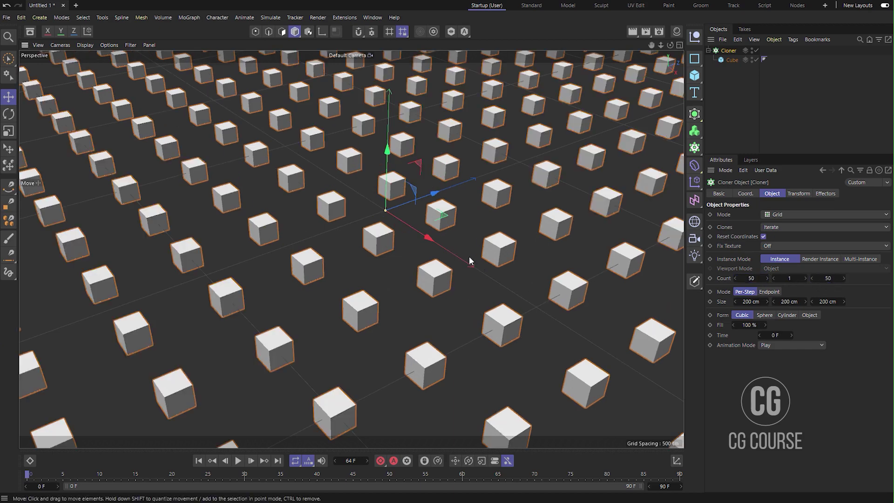
# Set the cloner's per-step grid size to 50 cm in the X and Z directions
pyautogui.scroll(-3, 469, 256)
pyautogui.scroll(1, 476, 258)
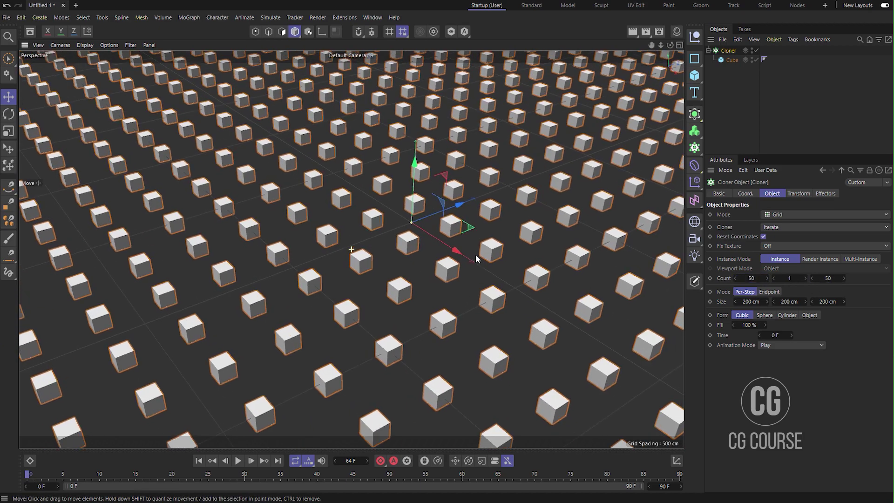
pyautogui.click(751, 301)
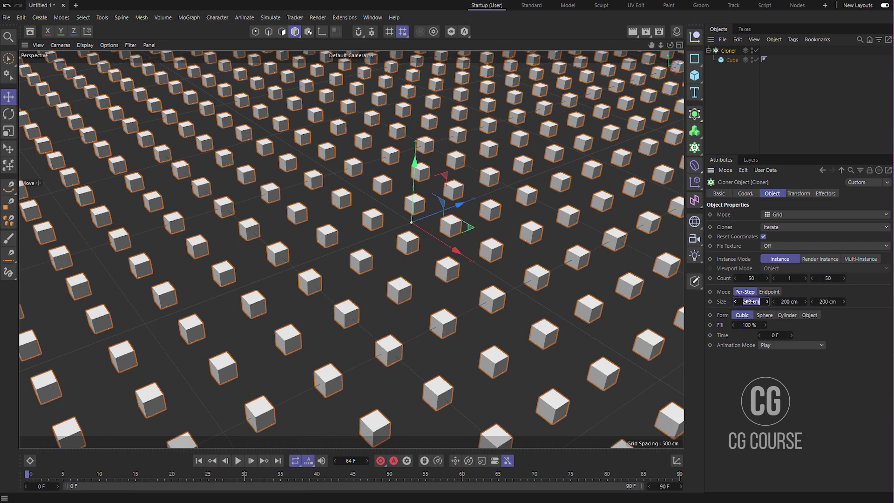
pyautogui.press('BackSpace')
pyautogui.write('50')
pyautogui.press('Return')
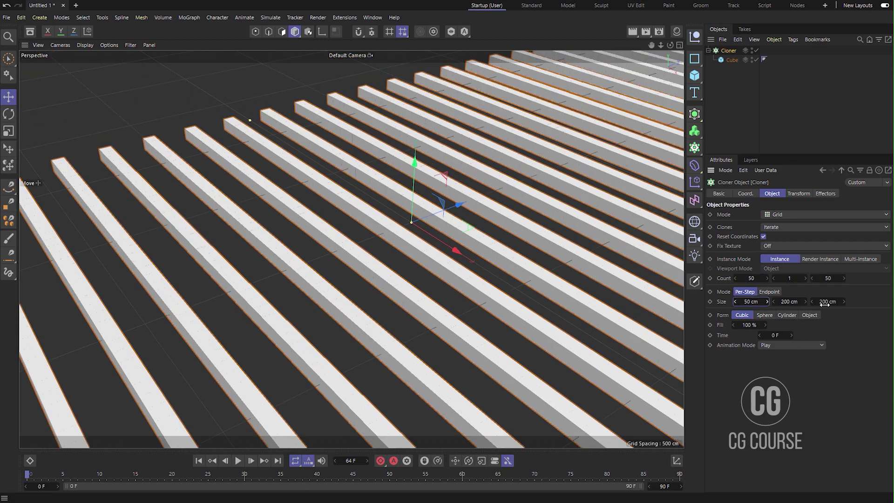
pyautogui.click(824, 302)
pyautogui.write('5')
pyautogui.press('Return')
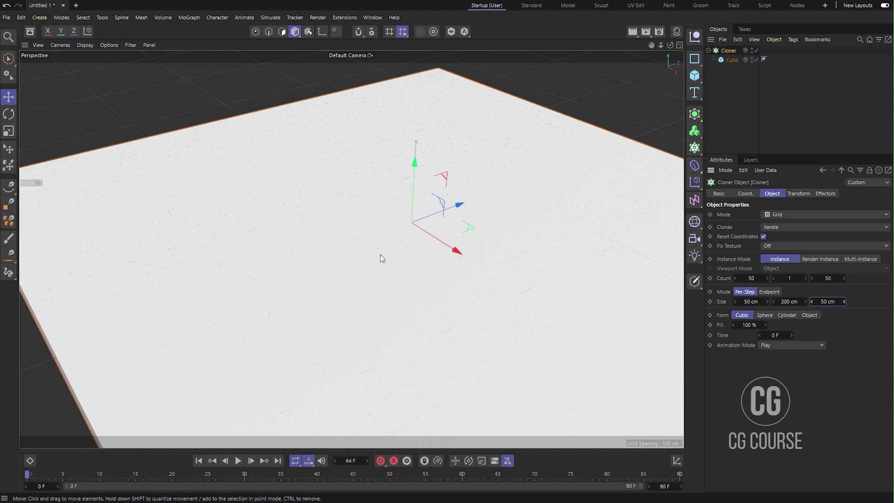
# Add a Shader effector while the cloner is selected
pyautogui.scroll(-5, 379, 256)
pyautogui.scroll(-3, 403, 250)
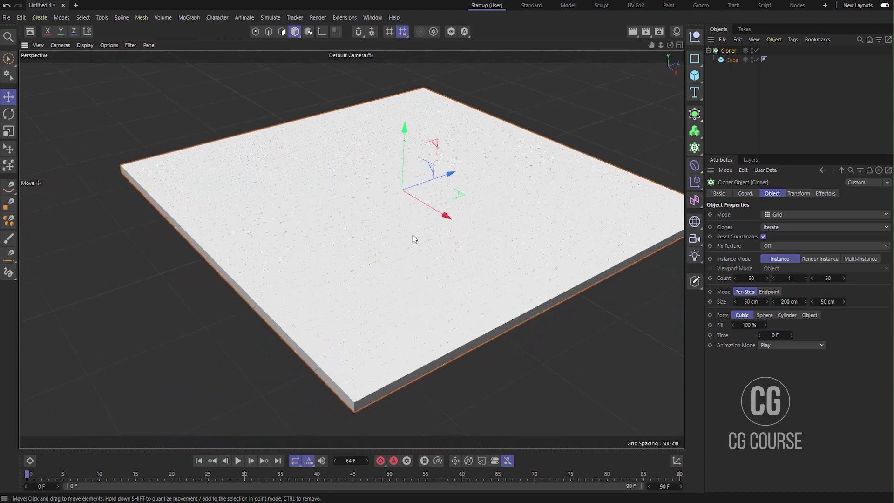
pyautogui.scroll(3, 413, 235)
pyautogui.scroll(-2, 379, 260)
pyautogui.scroll(2, 383, 245)
pyautogui.keyDown('alt'); pyautogui.moveTo(381, 247); pyautogui.dragTo(385, 253, button='middle'); pyautogui.keyUp('alt')
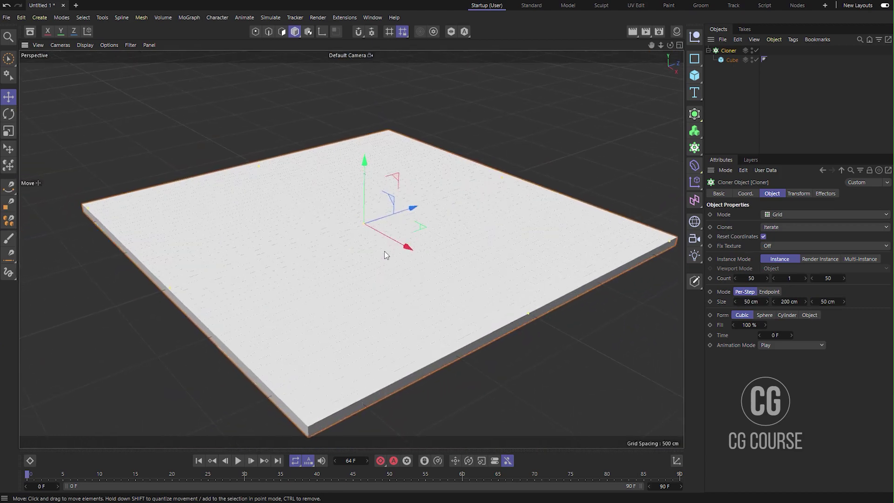
pyautogui.click(191, 17)
pyautogui.moveTo(200, 32)
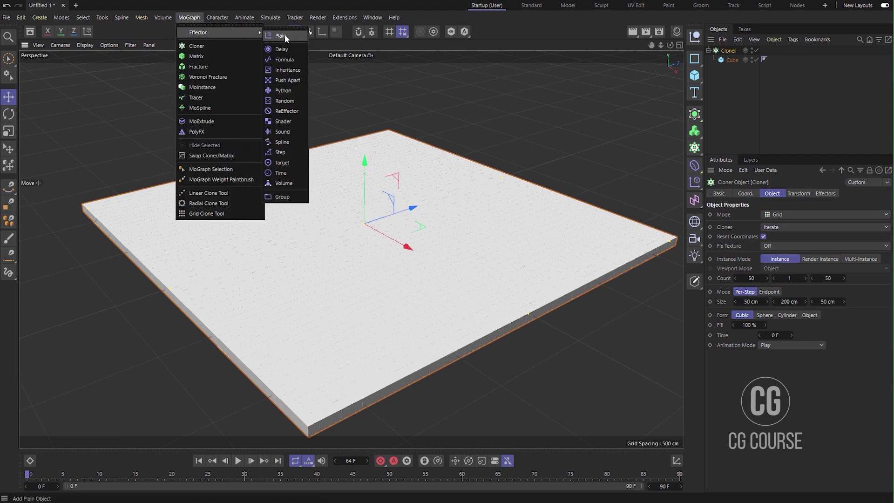
pyautogui.click(286, 121)
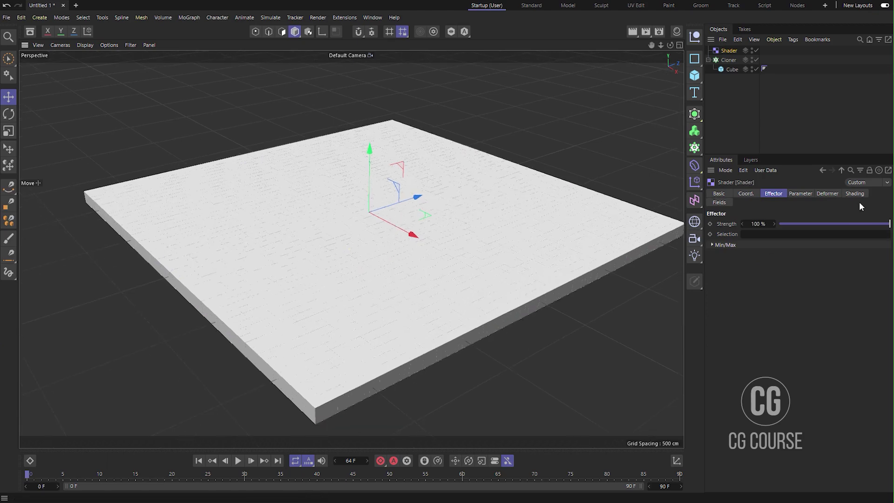
# Check the cloner's effector list and the Shader effector's parameters to see how the two are linked
pyautogui.click(728, 60)
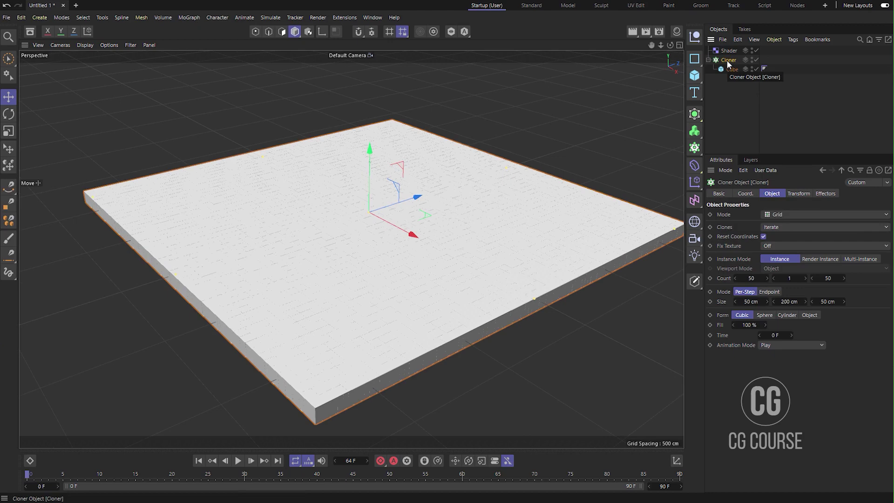
pyautogui.click(191, 18)
pyautogui.moveTo(205, 32)
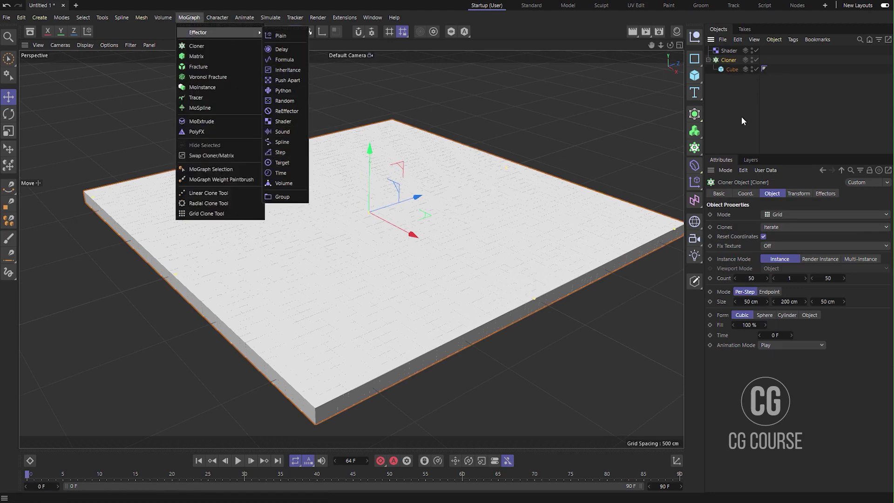
pyautogui.press('Escape')
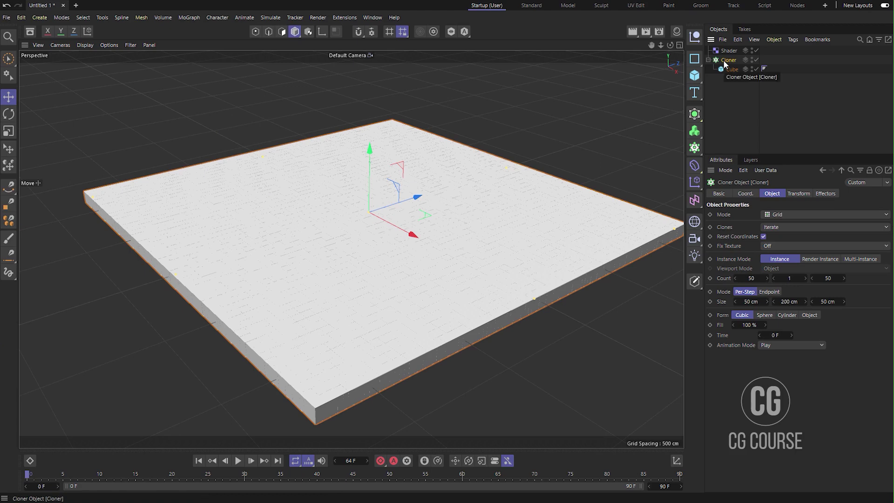
pyautogui.click(826, 194)
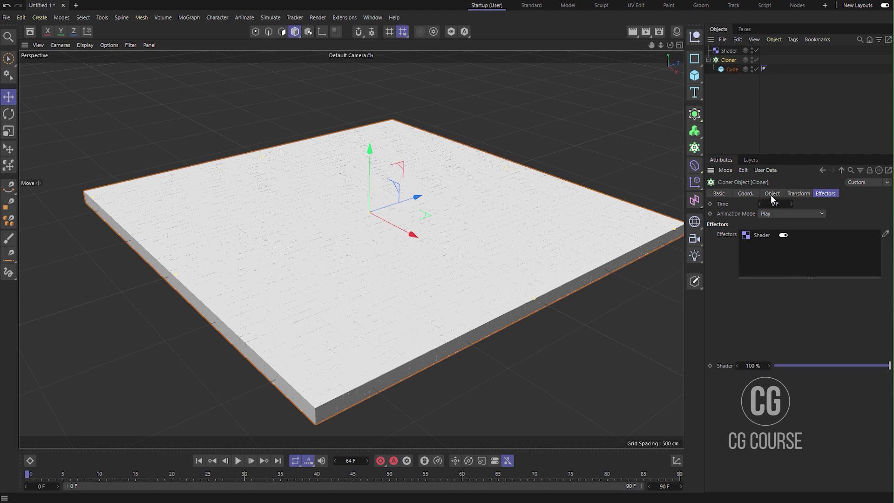
pyautogui.click(732, 135)
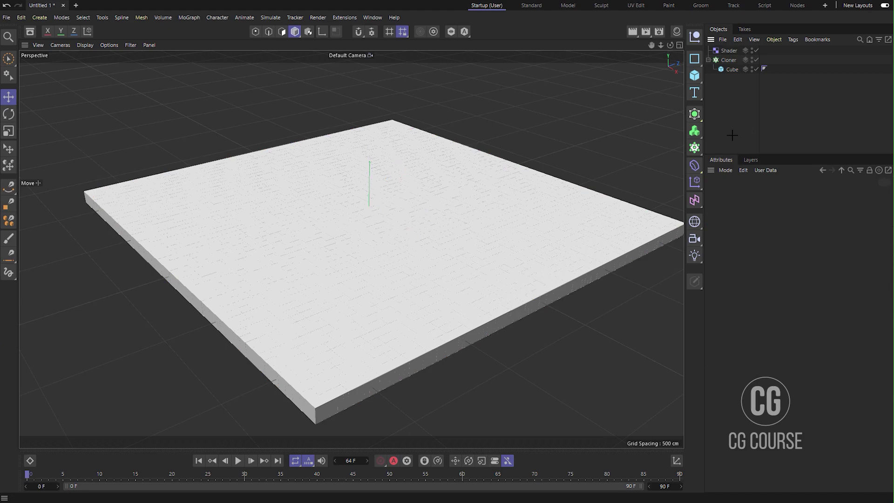
pyautogui.click(729, 51)
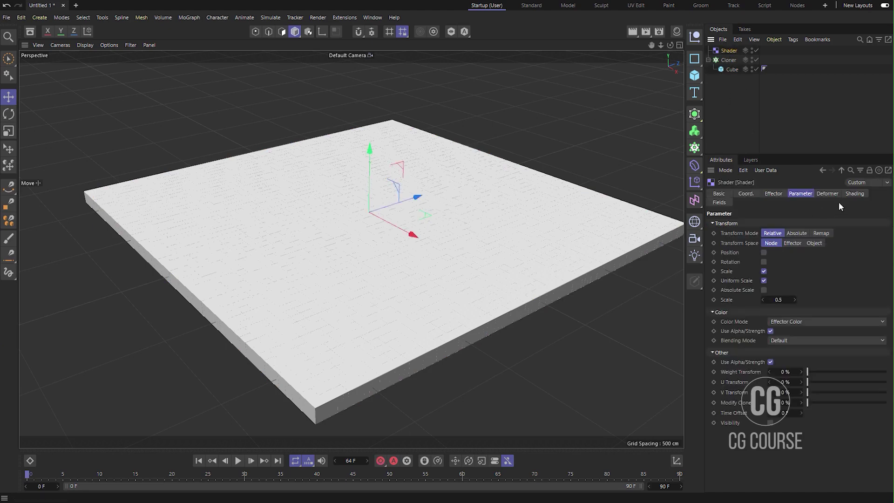
pyautogui.click(728, 60)
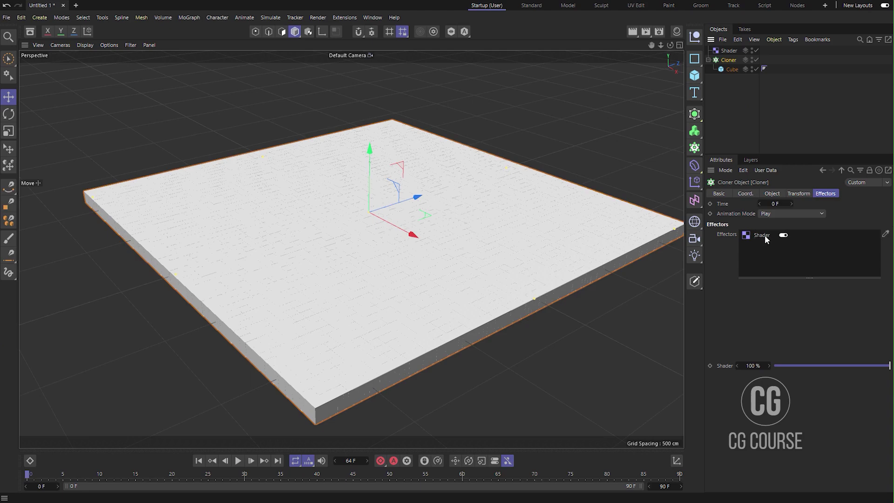
# Delete the Shader effector from the scene
pyautogui.click(728, 50)
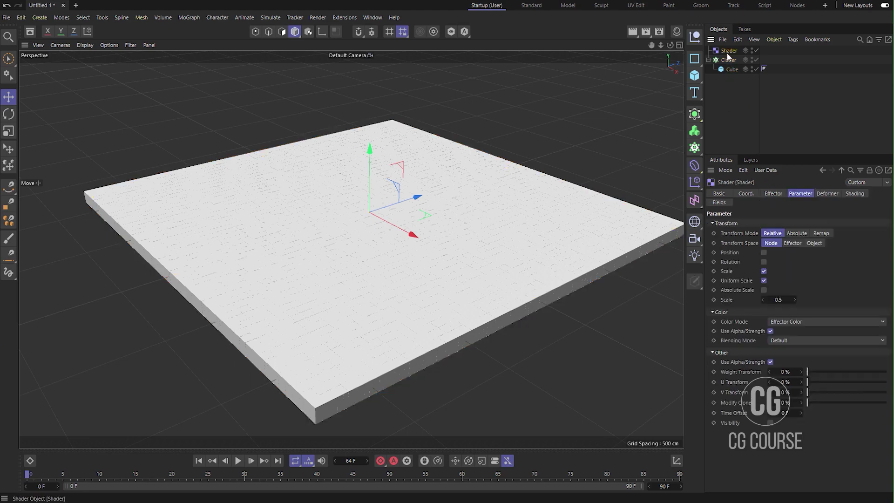
pyautogui.press('Delete')
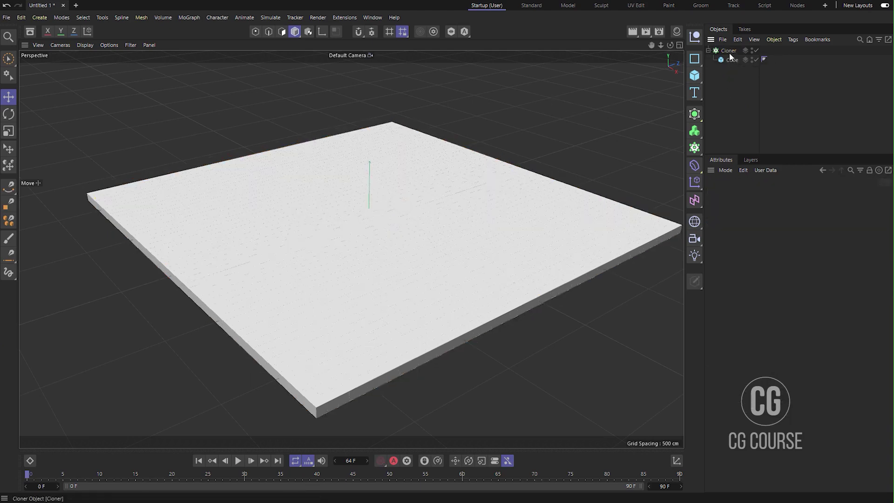
# Add a Shader effector with nothing selected and assign it to the cloner's effector list manually
pyautogui.click(194, 17)
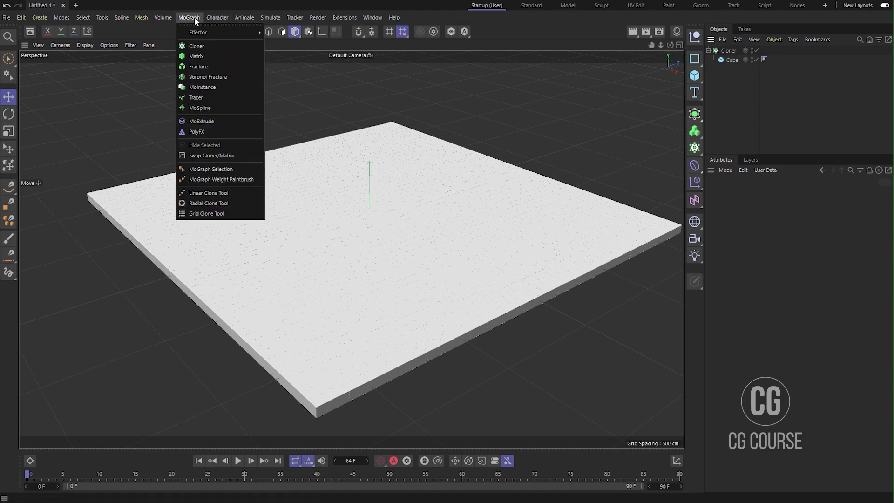
pyautogui.click(294, 122)
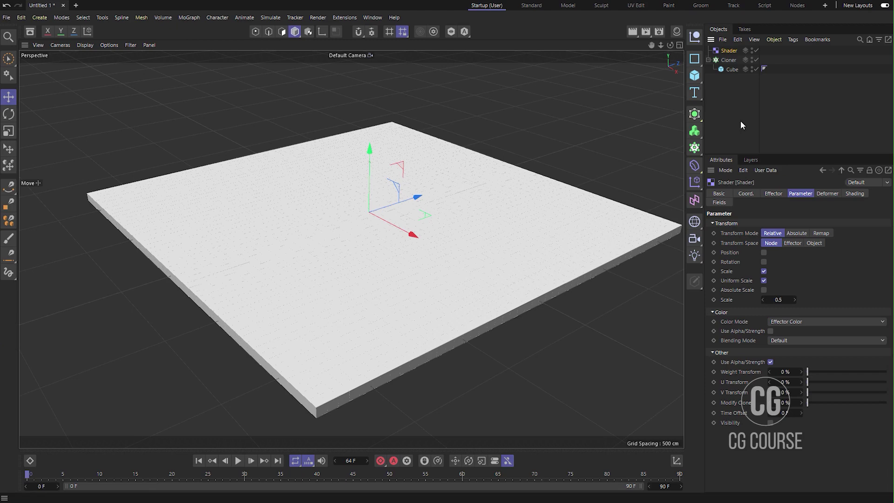
pyautogui.click(728, 59)
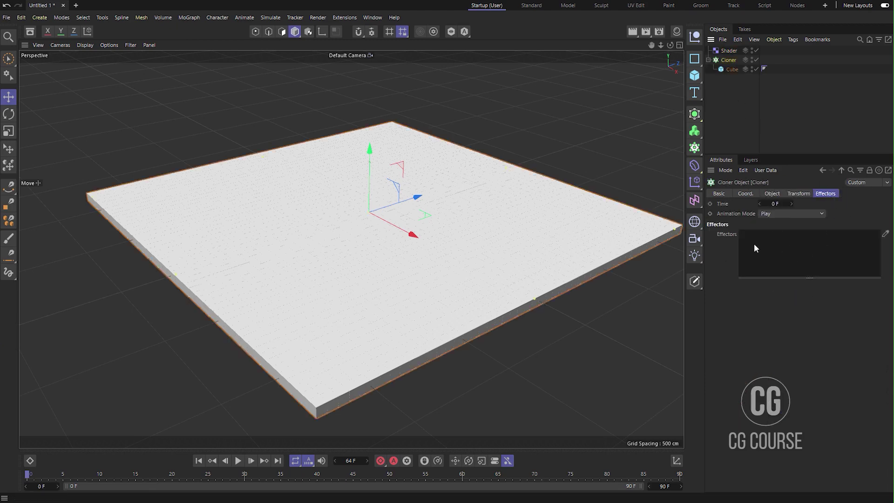
pyautogui.moveTo(728, 50); pyautogui.dragTo(783, 270)
pyautogui.keyDown('alt'); pyautogui.moveTo(489, 239); pyautogui.dragTo(445, 239); pyautogui.keyUp('alt')
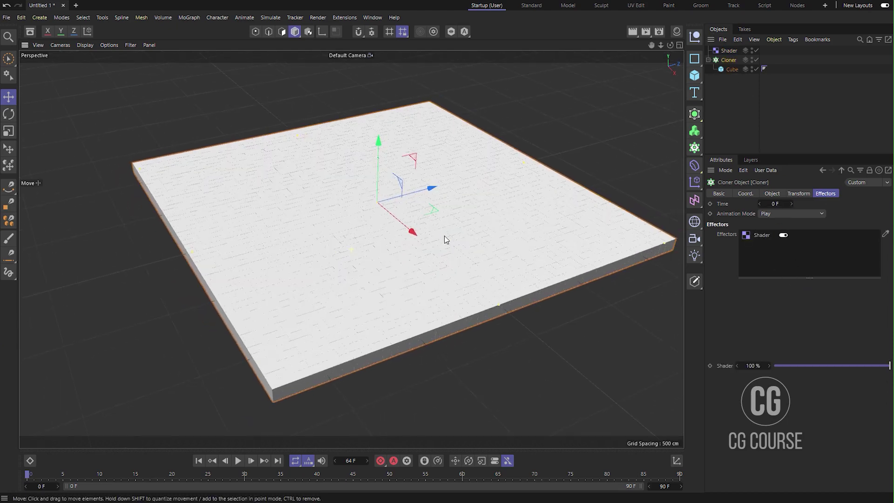
pyautogui.click(727, 51)
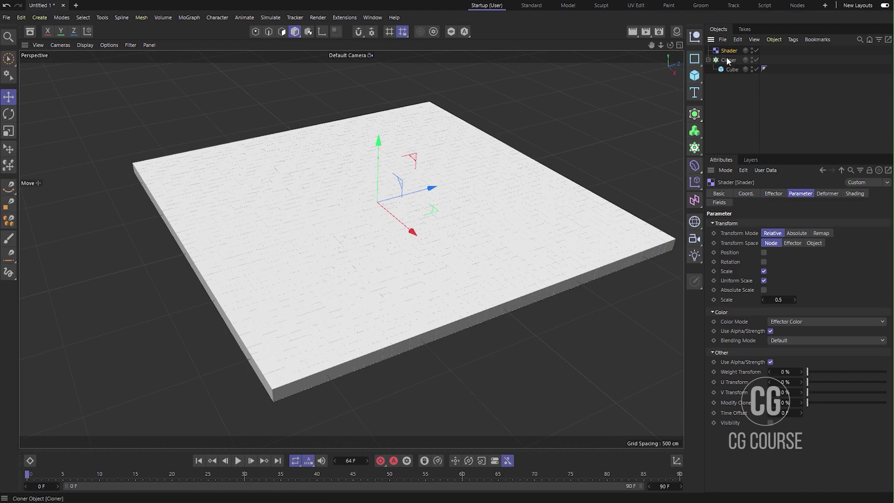
# Load a Noise shader into the Shader effector's Custom Shader channel
pyautogui.click(855, 194)
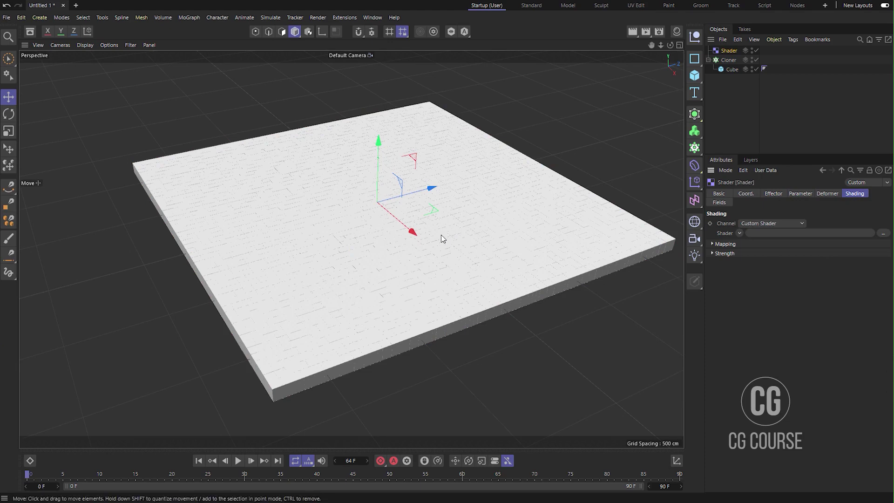
pyautogui.click(739, 233)
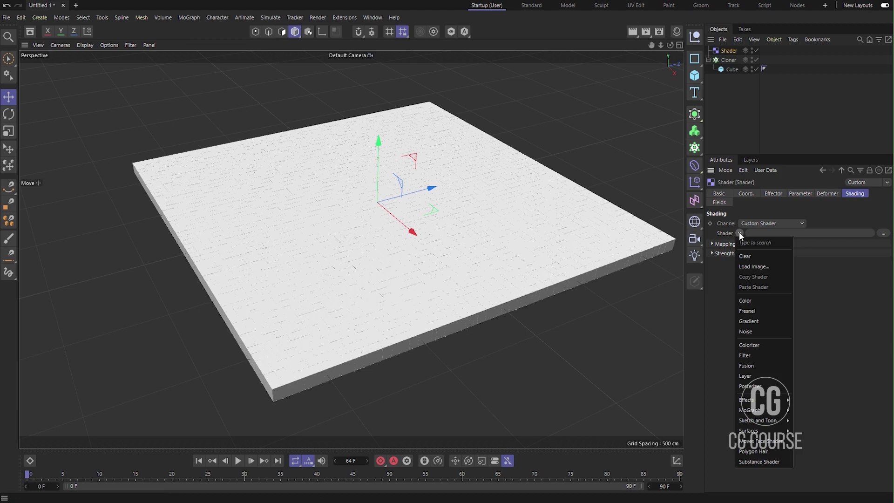
pyautogui.click(747, 331)
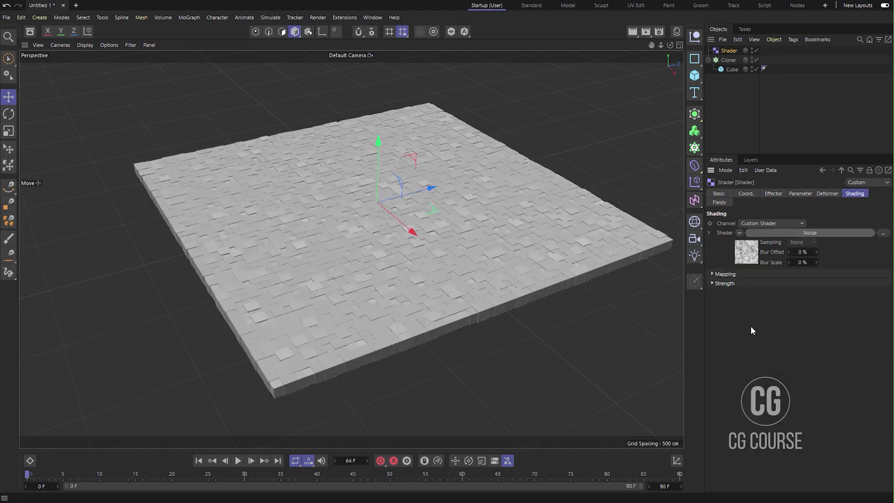
pyautogui.keyDown('alt'); pyautogui.moveTo(423, 230); pyautogui.dragTo(395, 238); pyautogui.keyUp('alt')
# Open the effector's Noise shader settings and change the noise type to Electric
pyautogui.click(745, 250)
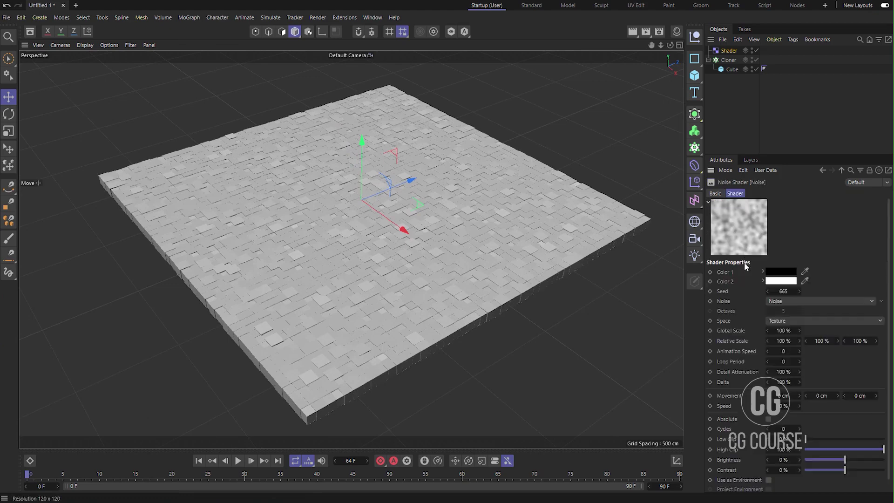
pyautogui.click(774, 301)
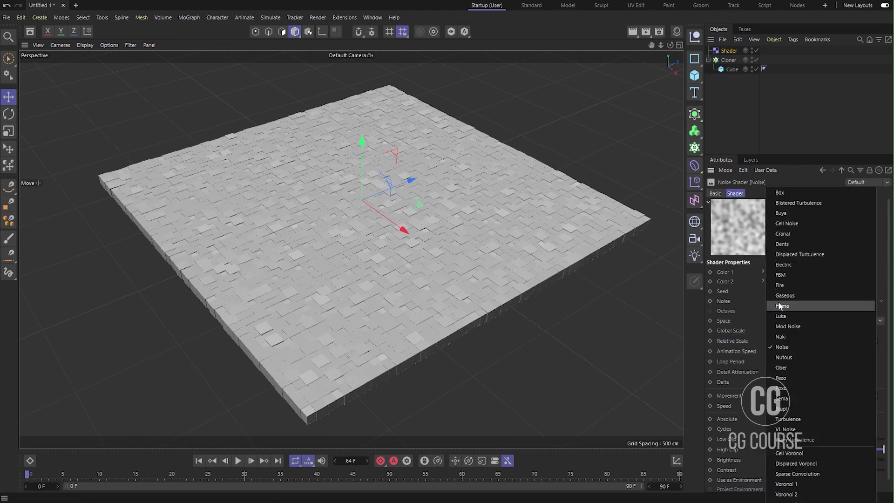
pyautogui.click(781, 267)
pyautogui.keyDown('alt'); pyautogui.moveTo(468, 256); pyautogui.dragTo(463, 250); pyautogui.keyUp('alt')
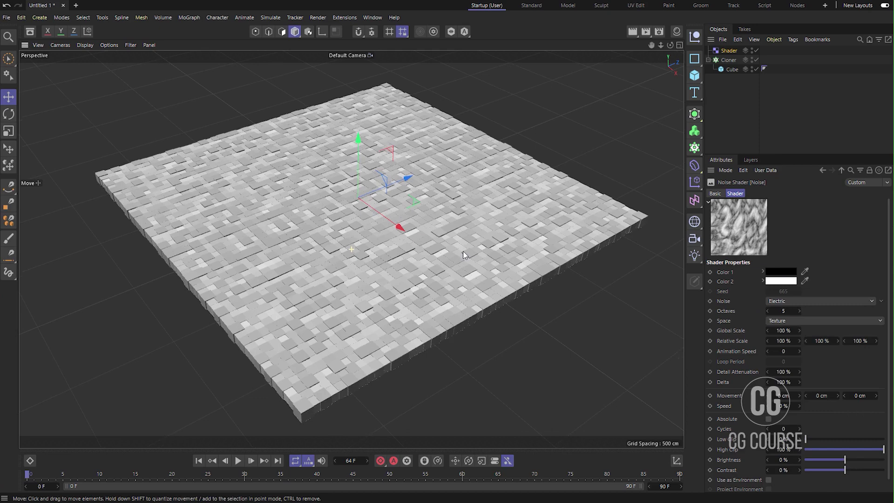
# Set the Global Scale of the Electric noise to 5000%
pyautogui.doubleClick(782, 330)
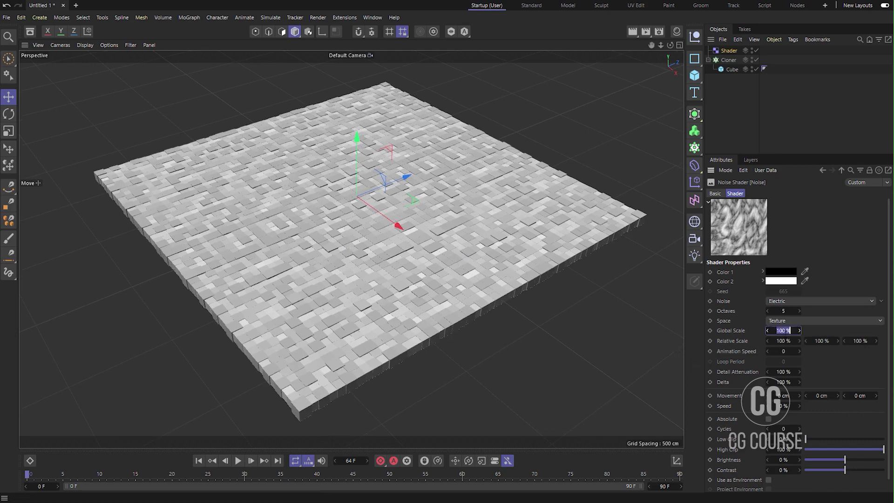
pyautogui.write('5000')
pyautogui.press('Return')
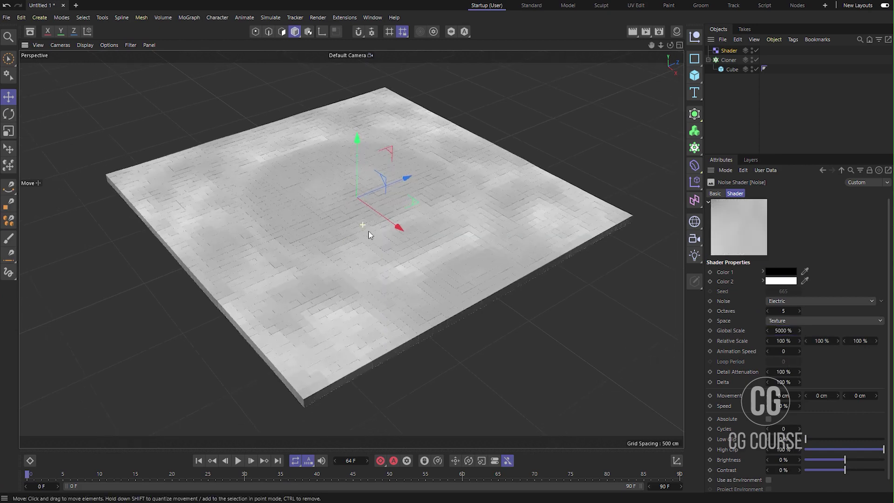
# Play the timeline briefly to check whether the noise moves across the cubes, and return to the first frame
pyautogui.click(238, 460)
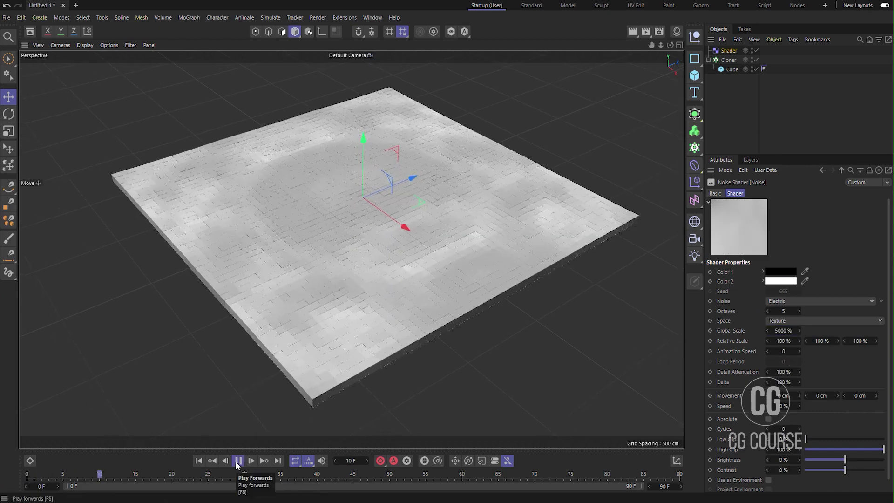
pyautogui.click(238, 461)
pyautogui.click(198, 461)
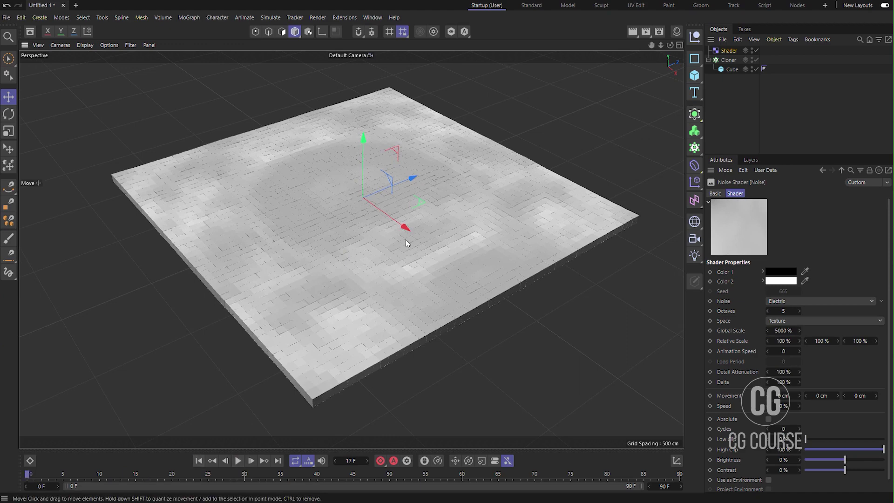
# Set the noise's Animation Speed to 1, preview the moving pattern, and return to the first frame
pyautogui.moveTo(814, 138); pyautogui.dragTo(814, 113)
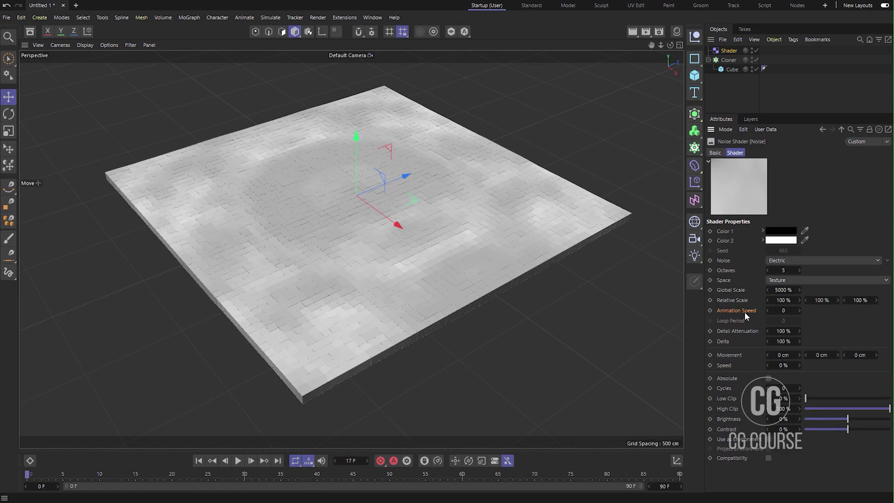
pyautogui.click(783, 310)
pyautogui.click(238, 460)
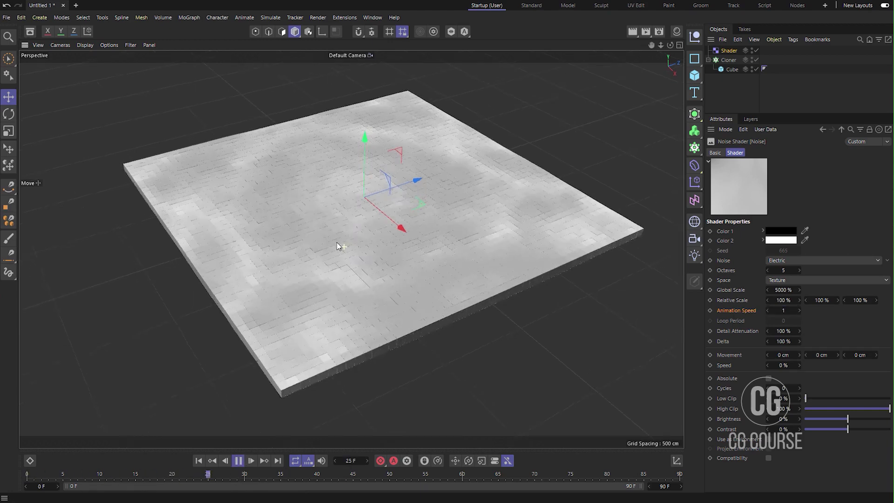
pyautogui.keyDown('alt'); pyautogui.moveTo(337, 245); pyautogui.dragTo(356, 230); pyautogui.keyUp('alt')
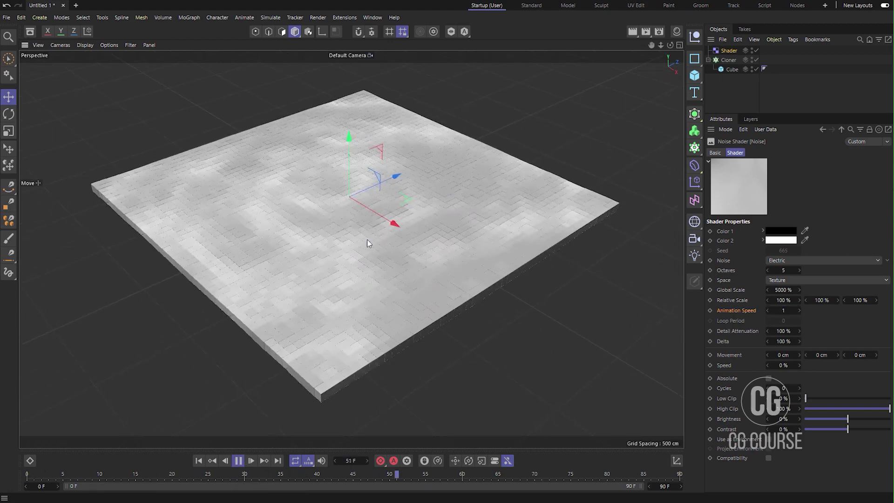
pyautogui.scroll(3, 366, 237)
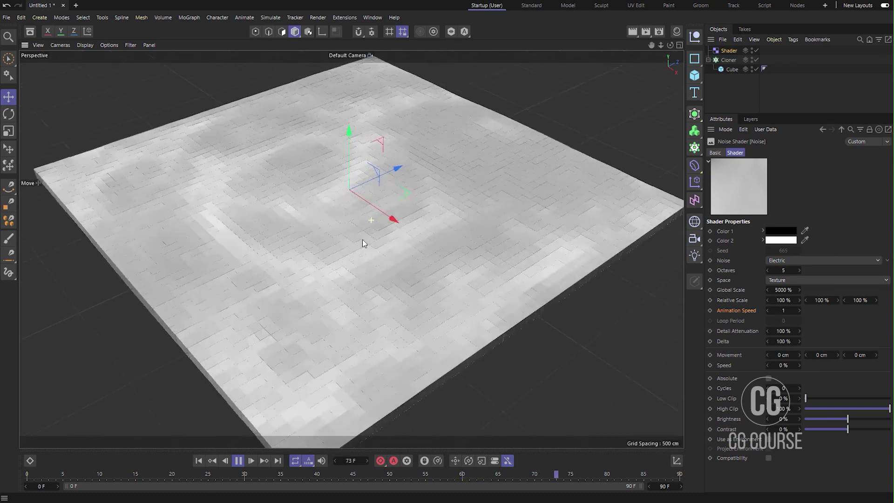
pyautogui.scroll(2, 362, 240)
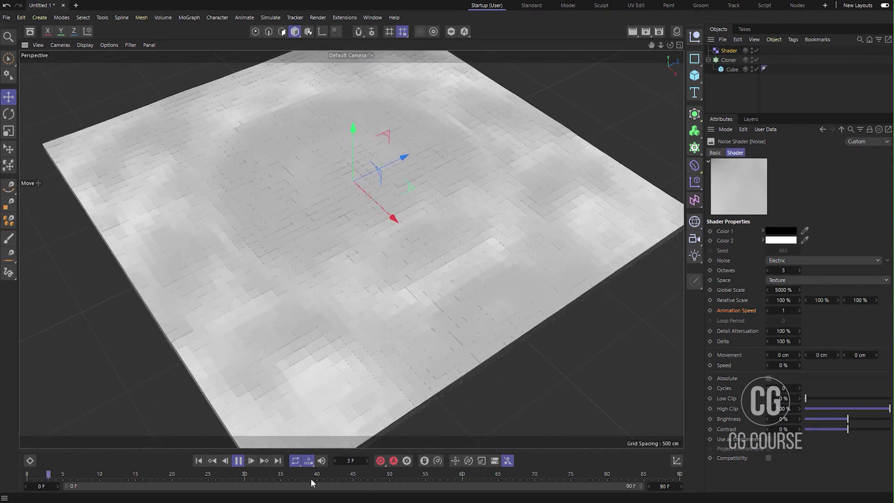
pyautogui.click(239, 461)
pyautogui.click(199, 461)
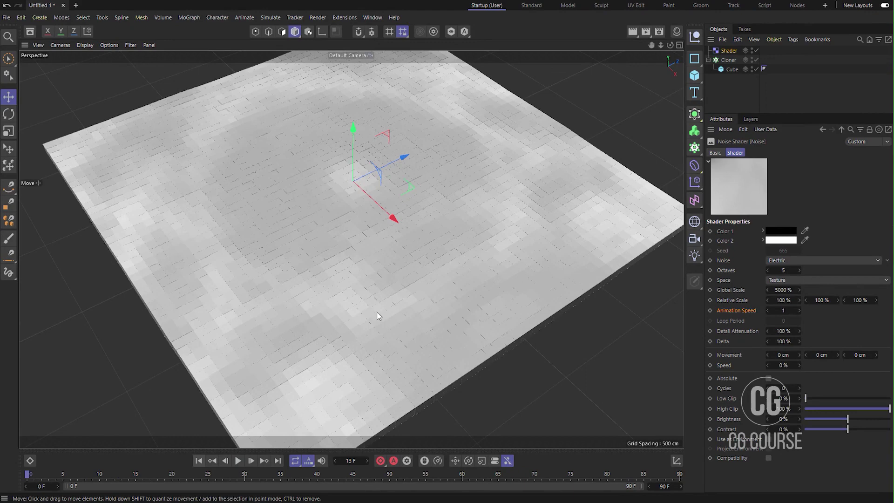
pyautogui.moveTo(378, 312); pyautogui.dragTo(390, 280)
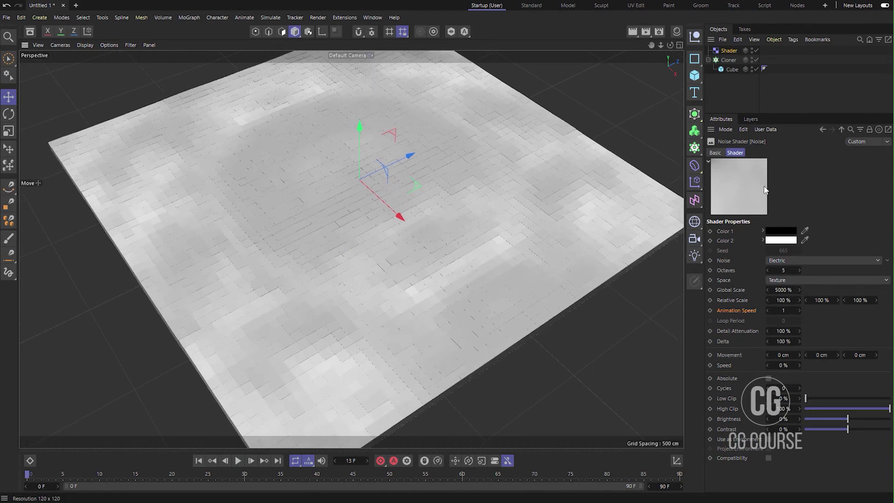
# Set the Shader effector's uniform Scale parameter to -4
pyautogui.moveTo(794, 114); pyautogui.dragTo(789, 174)
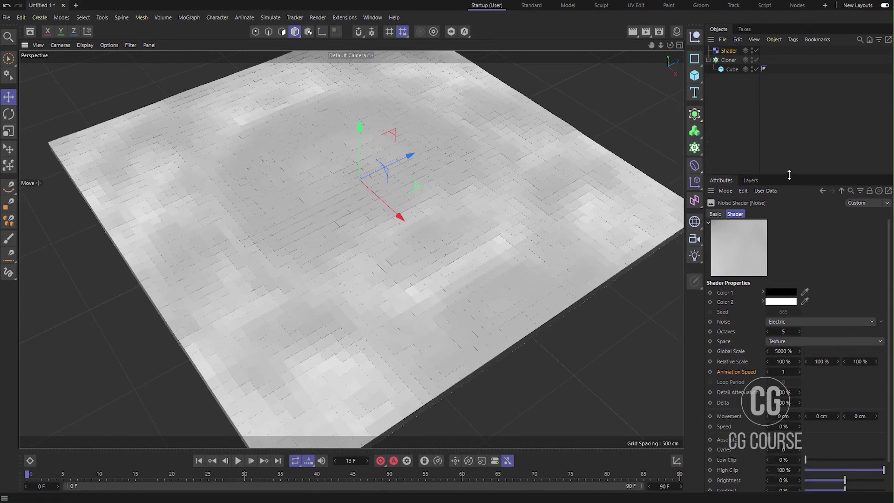
pyautogui.click(729, 50)
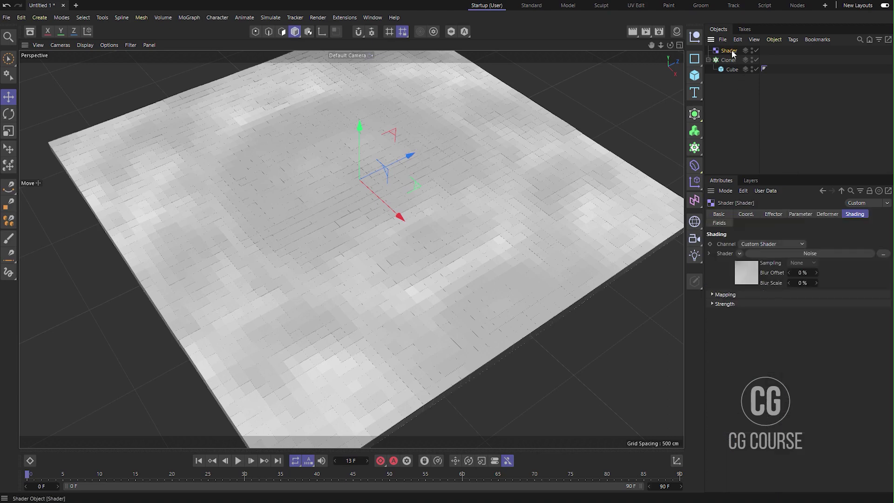
pyautogui.click(804, 214)
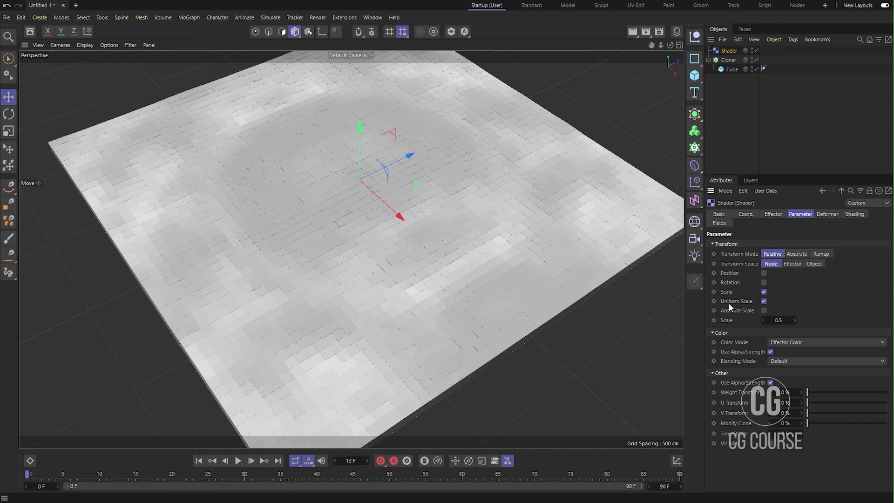
pyautogui.click(776, 319)
pyautogui.write('-4')
pyautogui.press('Return')
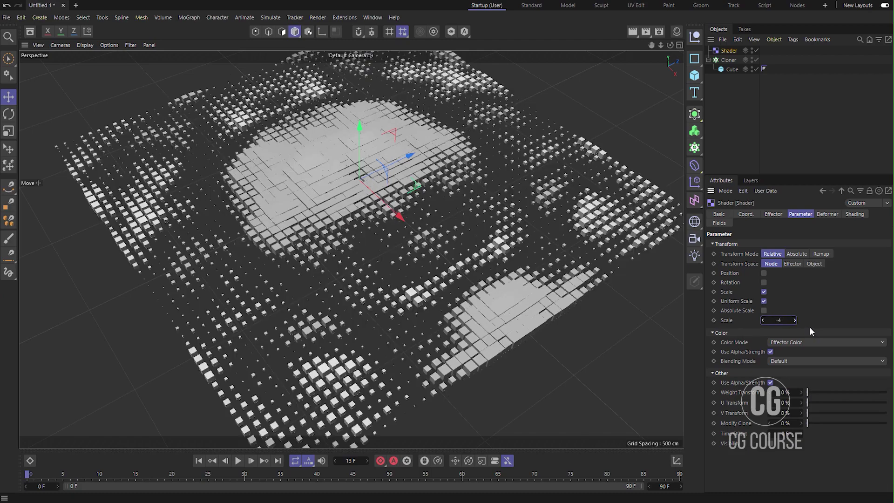
# Play the animation briefly to preview how the cubes scale with the noise
pyautogui.keyDown('alt'); pyautogui.moveTo(360, 182); pyautogui.dragTo(374, 203); pyautogui.keyUp('alt')
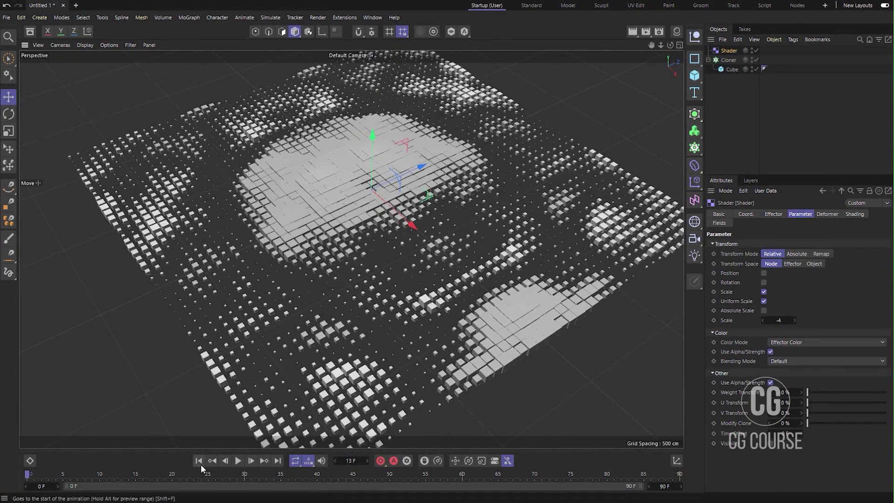
pyautogui.click(237, 461)
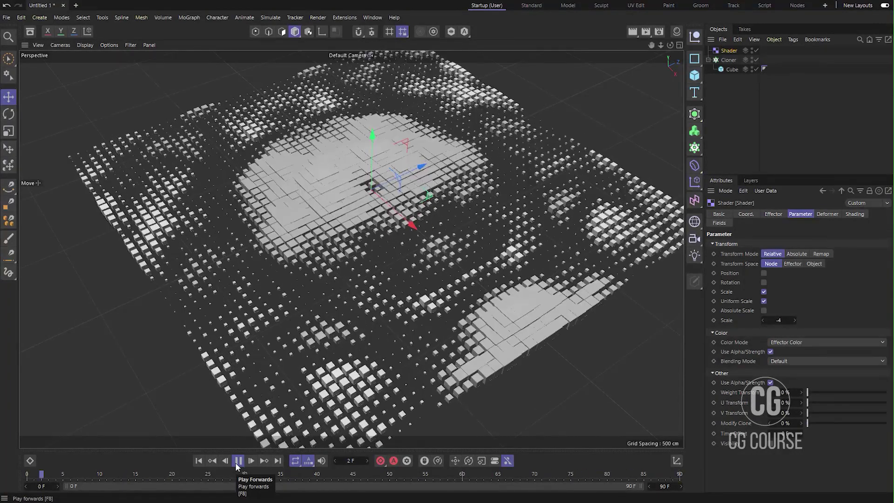
pyautogui.click(237, 464)
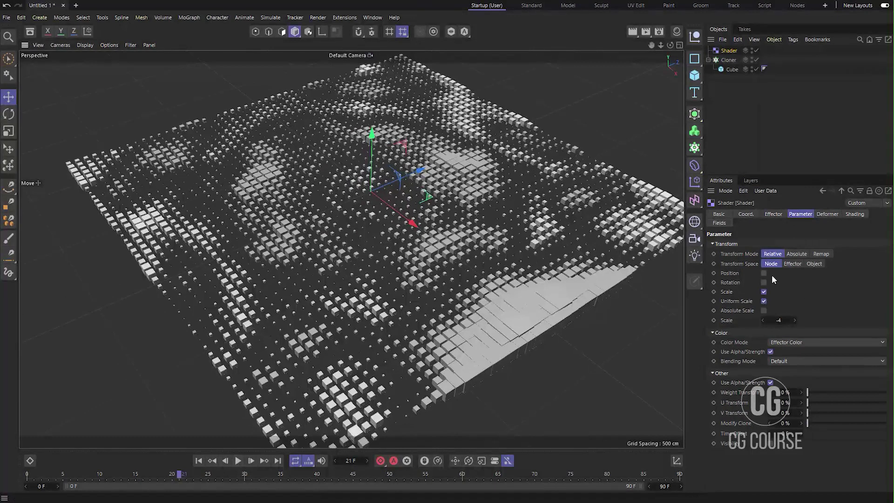
# Enable Position in the Shader effector's transform and set P.Y to 50 cm
pyautogui.click(765, 272)
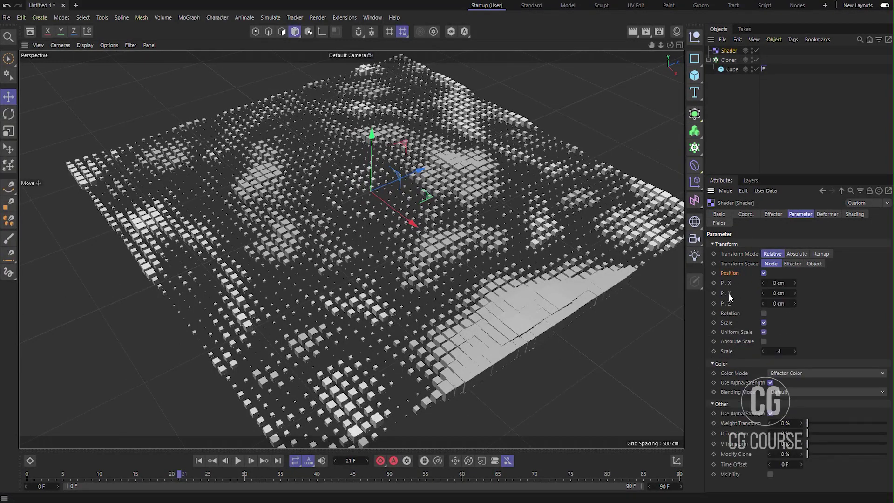
pyautogui.click(778, 293)
pyautogui.write('50')
pyautogui.press('Return')
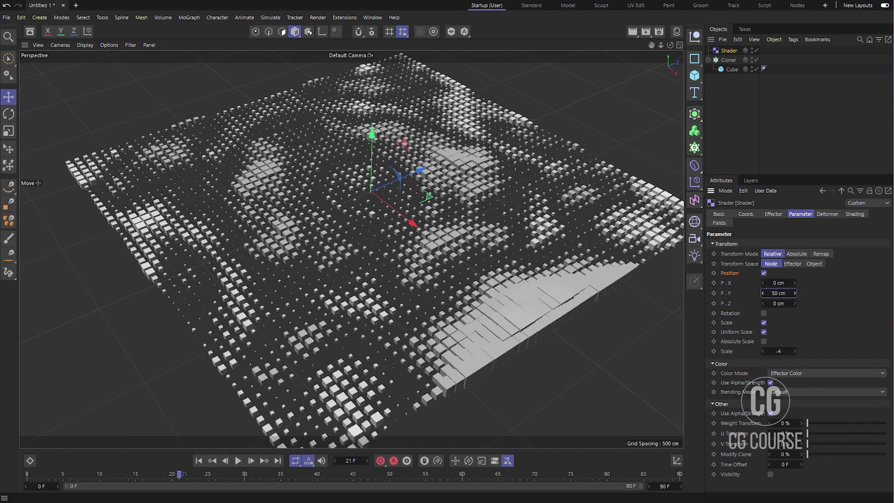
# Replay the animation from the start to preview the cubes' combined height and scale changes
pyautogui.click(199, 461)
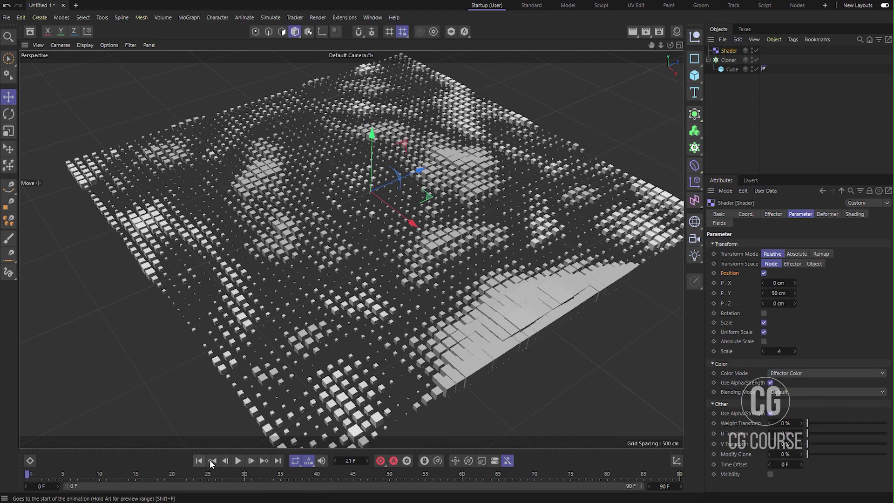
pyautogui.click(239, 460)
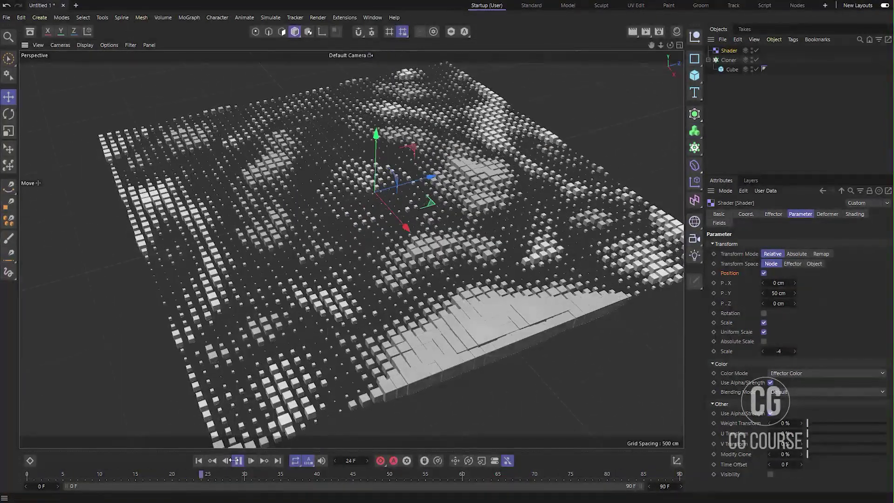
pyautogui.press('F8')
# Extend the end of the project timeline to frame 180
pyautogui.click(664, 486)
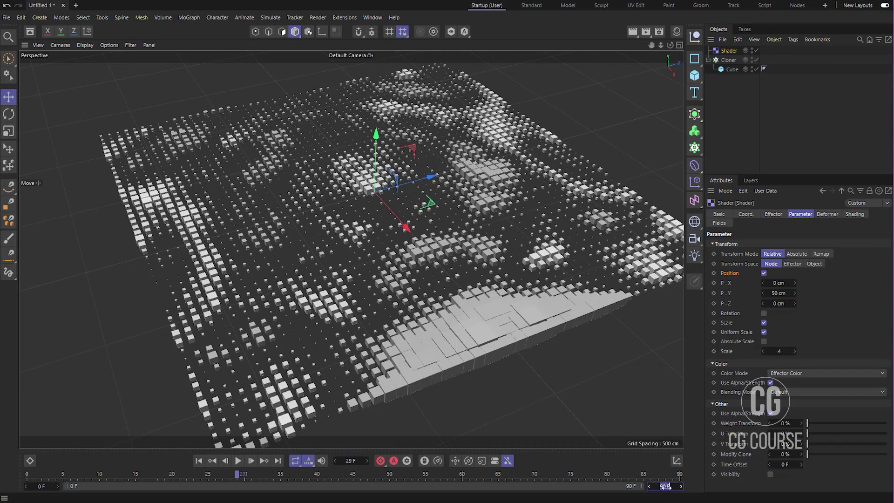
pyautogui.write('180')
pyautogui.press('Return')
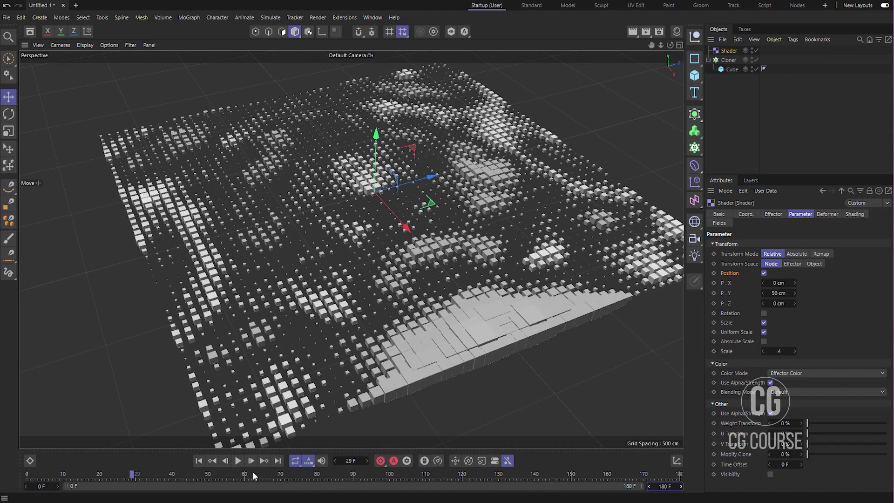
# Play the extended animation and return to the first frame to inspect the cube grid
pyautogui.click(237, 460)
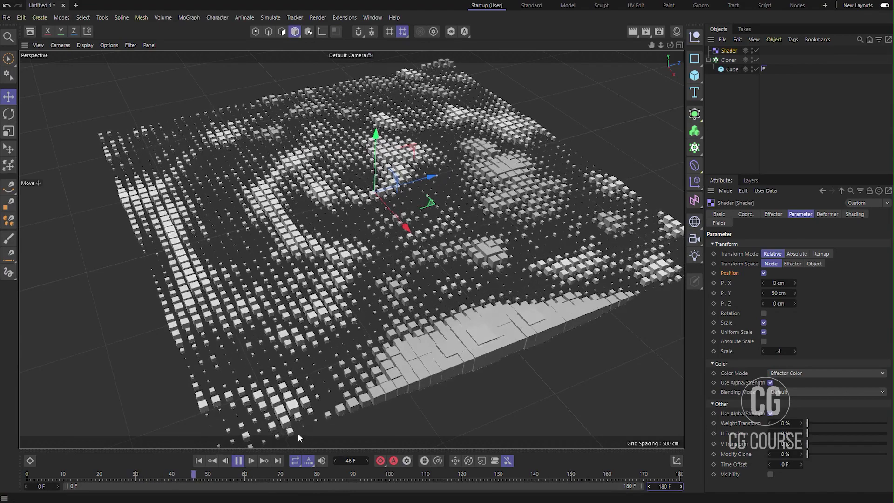
pyautogui.click(199, 460)
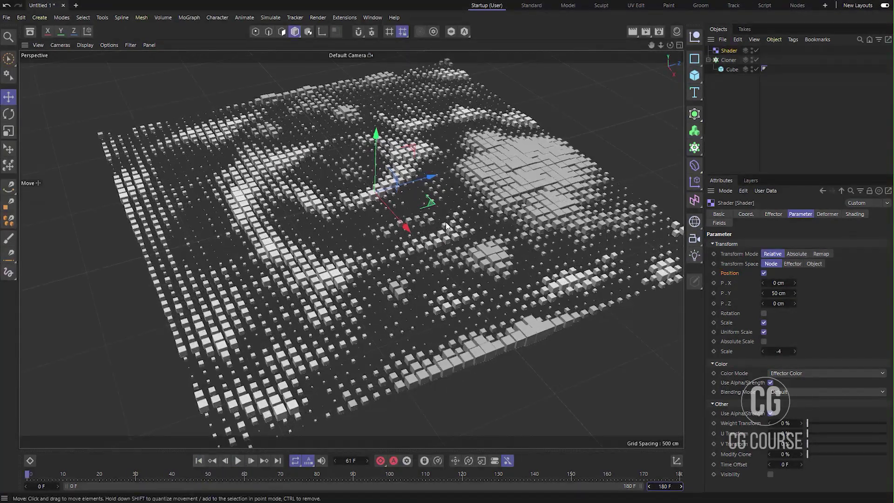
pyautogui.keyDown('alt'); pyautogui.moveTo(446, 227); pyautogui.dragTo(378, 212); pyautogui.keyUp('alt')
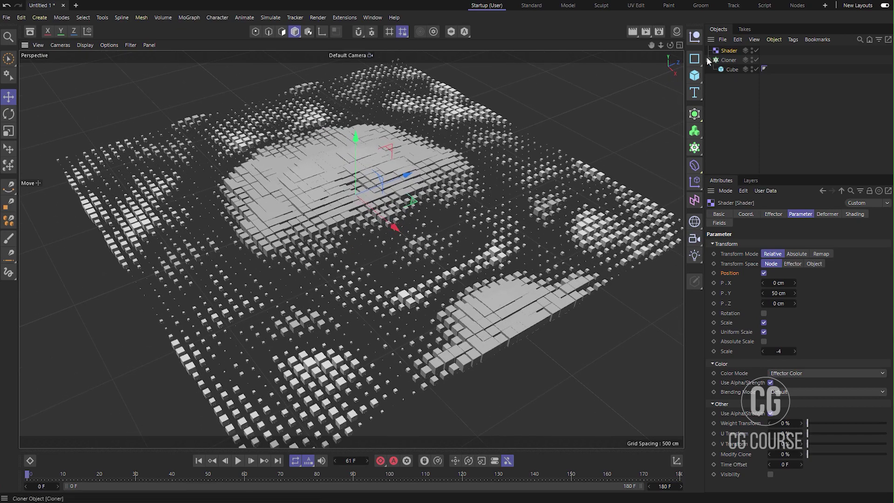
# Open the Material Manager and create a new standard material
pyautogui.click(676, 32)
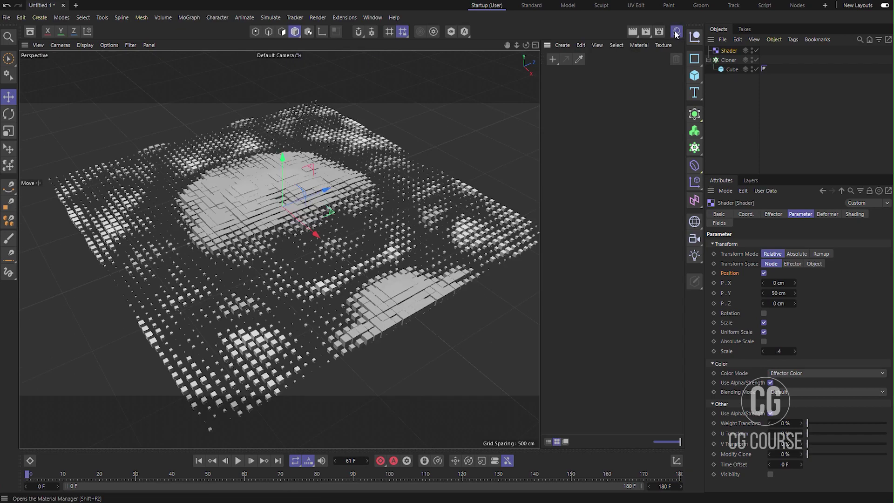
pyautogui.click(549, 60)
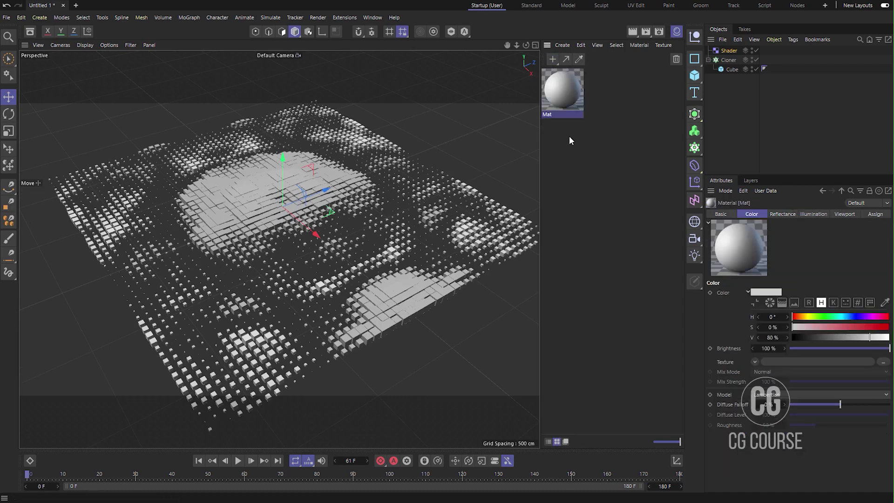
# Disable the new material's reflectance, give it a cyan colour (H 194°, S 85%, V 92%), and assign it to the Cube
pyautogui.doubleClick(563, 94)
pyautogui.moveTo(590, 88); pyautogui.dragTo(506, 85)
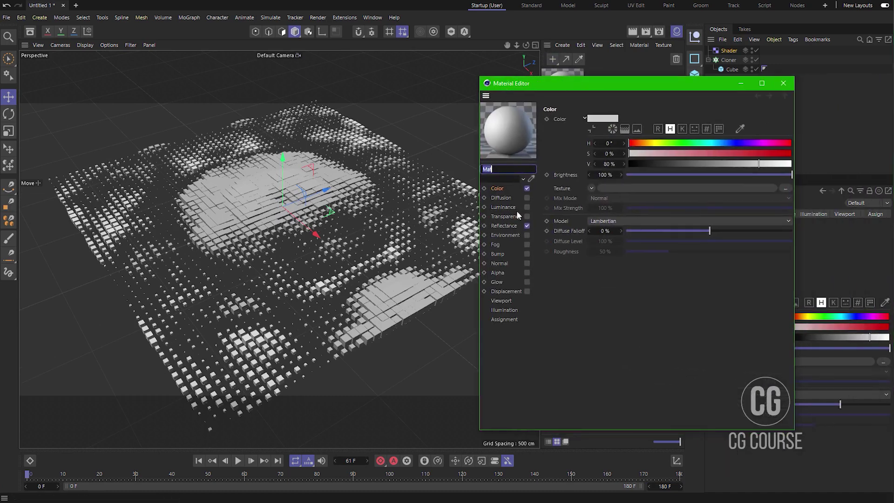
pyautogui.click(527, 225)
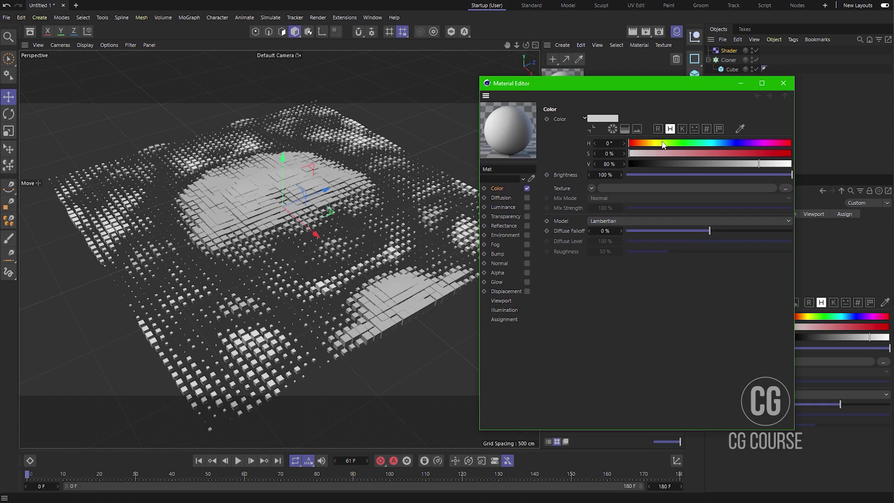
pyautogui.click(716, 143)
pyautogui.moveTo(729, 153); pyautogui.dragTo(777, 163)
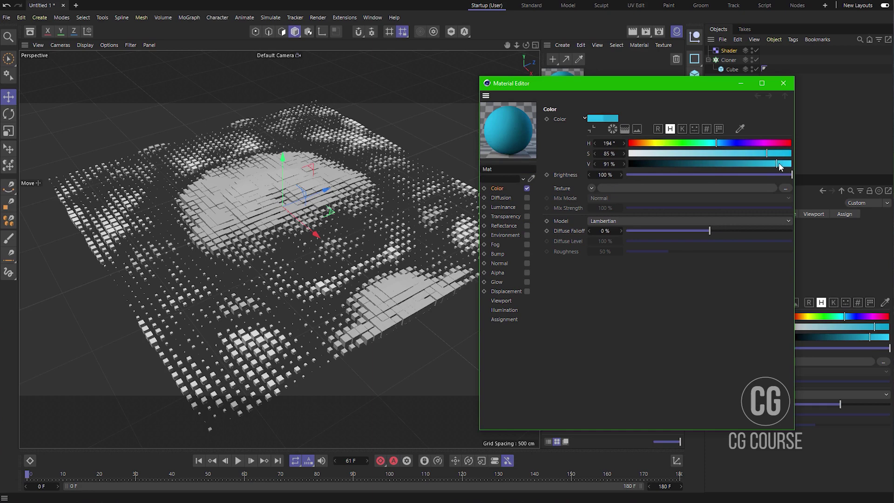
pyautogui.click(781, 85)
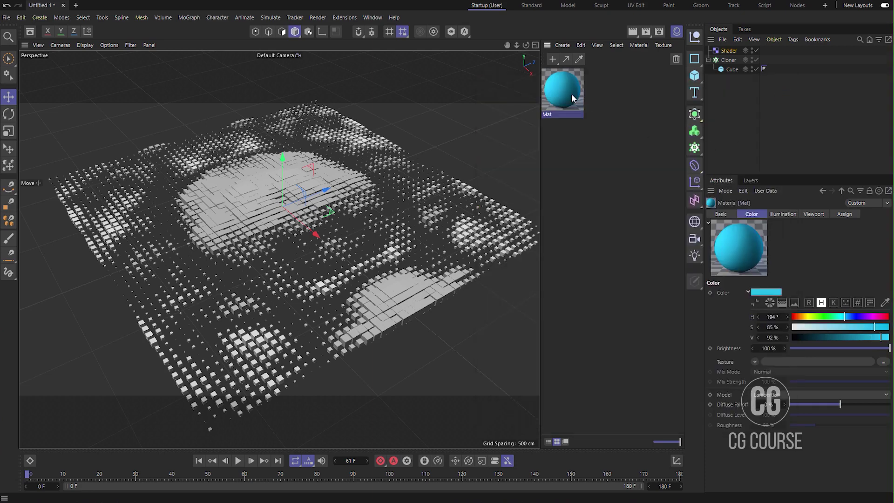
pyautogui.moveTo(573, 97); pyautogui.dragTo(737, 69)
# Enable the Cube's fillet and set the fillet subdivision to 5
pyautogui.click(730, 70)
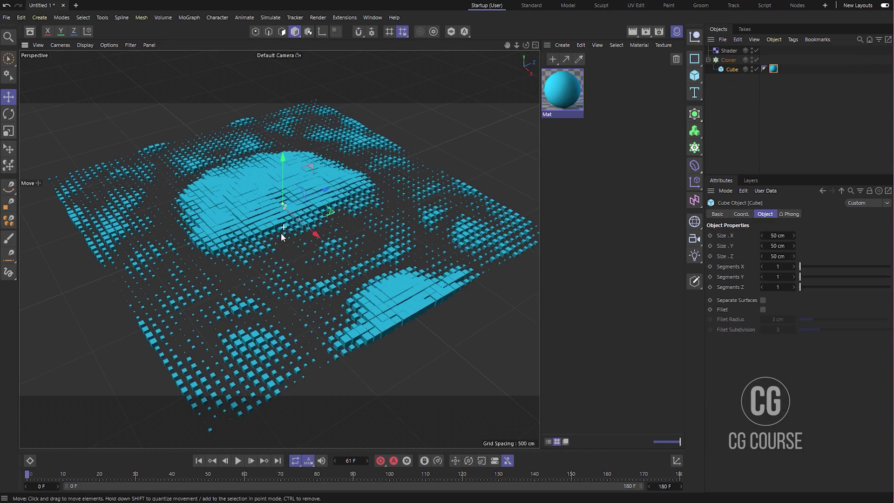
pyautogui.scroll(3, 290, 235)
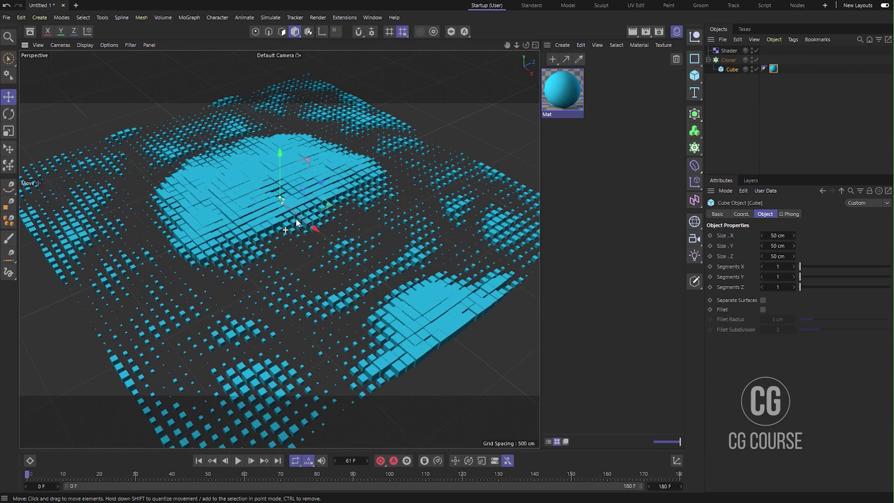
pyautogui.scroll(6, 310, 228)
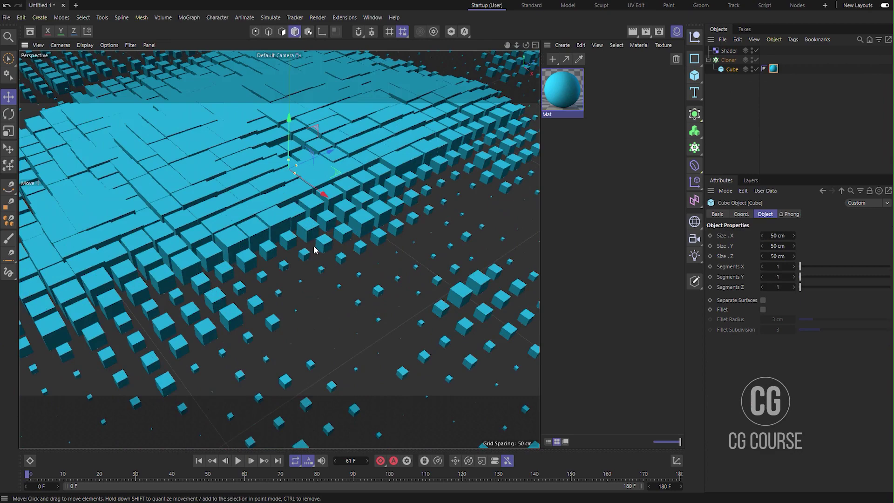
pyautogui.scroll(-5, 314, 250)
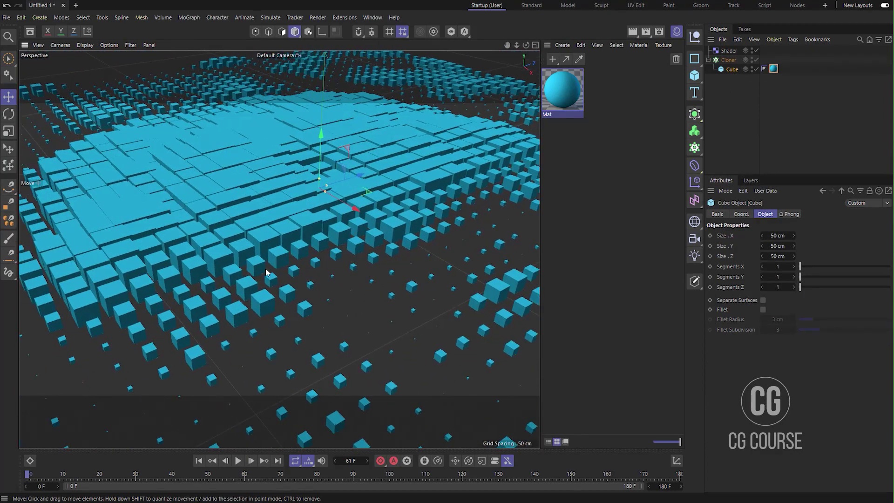
pyautogui.scroll(4, 263, 266)
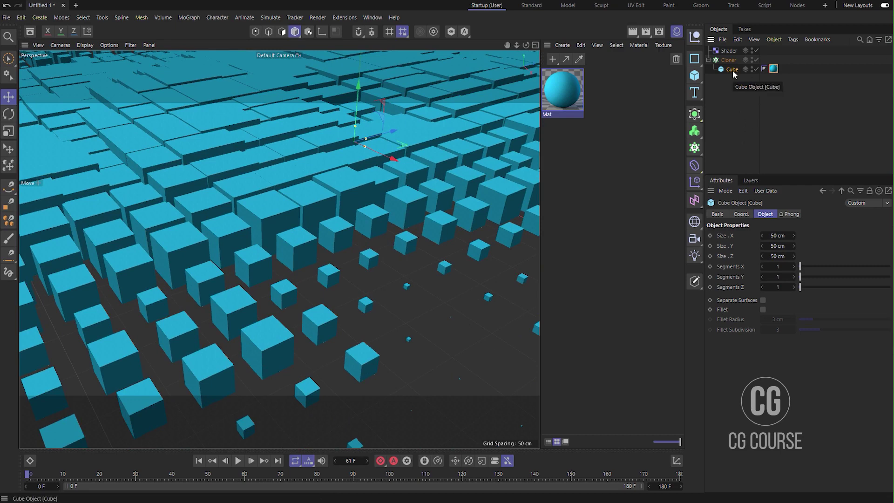
pyautogui.click(763, 309)
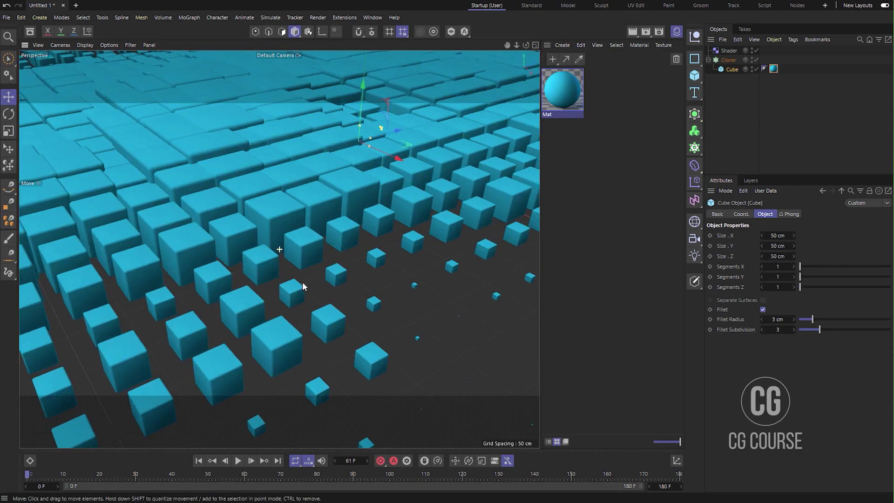
pyautogui.keyDown('alt'); pyautogui.moveTo(302, 286); pyautogui.dragTo(307, 321); pyautogui.keyUp('alt')
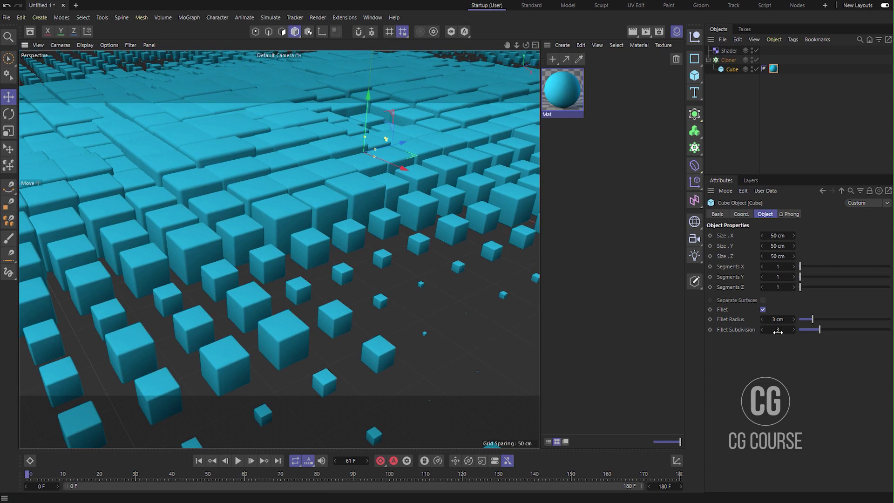
pyautogui.doubleClick(777, 331)
pyautogui.write('5')
pyautogui.press('Return')
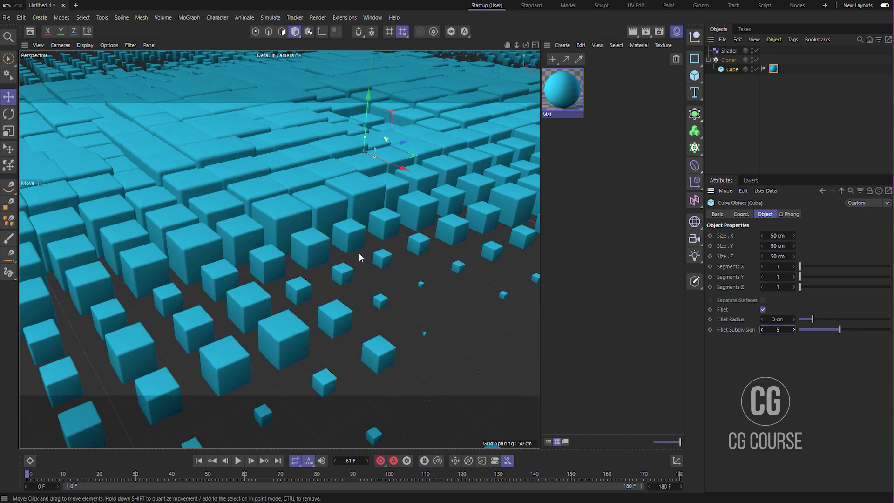
# Set the Cube's fillet radius to 2 cm
pyautogui.keyDown('alt'); pyautogui.moveTo(359, 256); pyautogui.dragTo(353, 259); pyautogui.keyUp('alt')
pyautogui.doubleClick(773, 320)
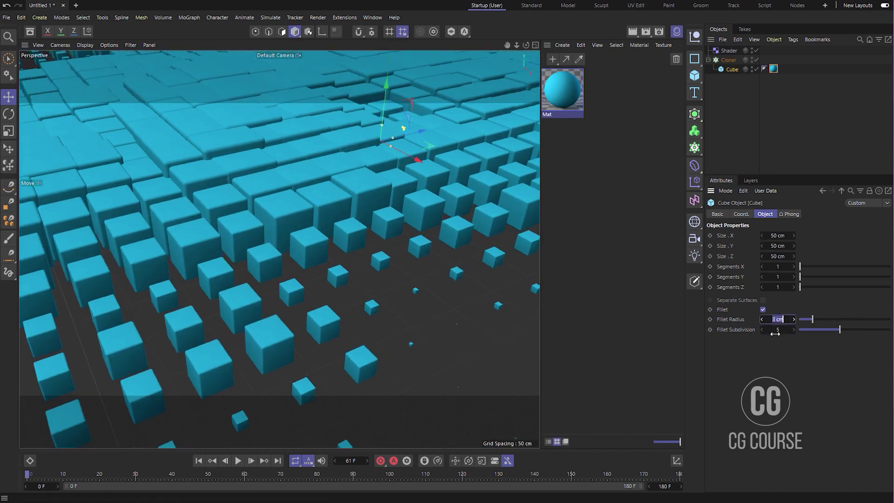
pyautogui.write('2')
pyautogui.press('Return')
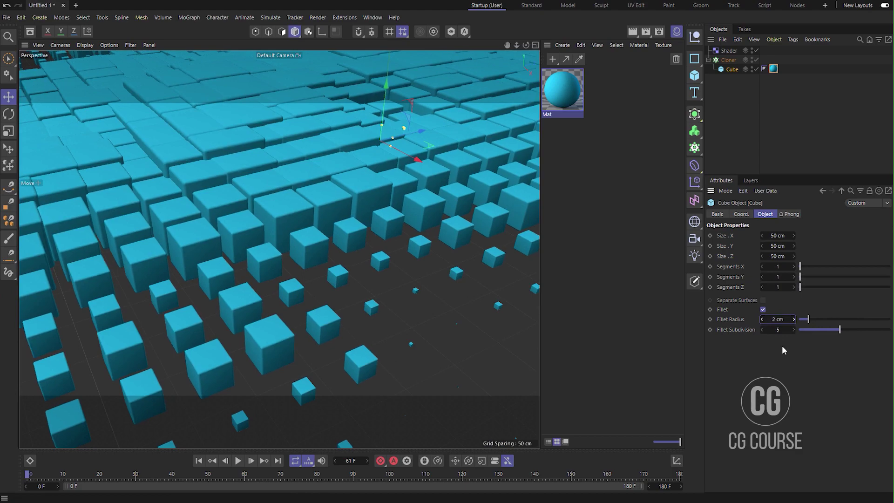
# Duplicate the Cube inside the Cloner to make five cubes in total
pyautogui.scroll(-10, 370, 262)
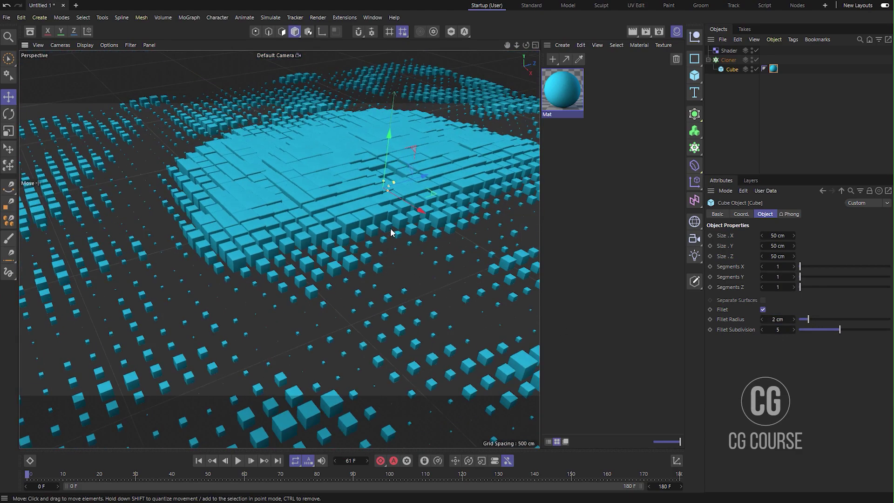
pyautogui.keyDown('alt'); pyautogui.moveTo(370, 262); pyautogui.dragTo(348, 174); pyautogui.keyUp('alt')
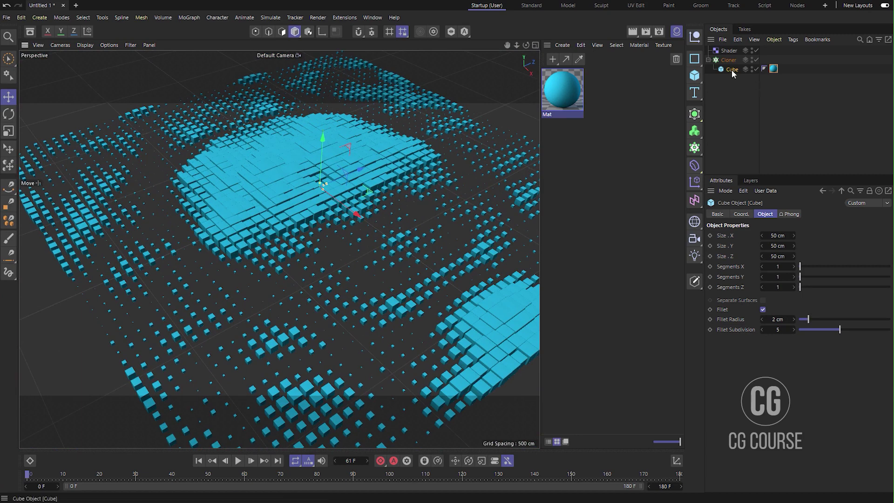
pyautogui.keyDown('ctrl'); pyautogui.moveTo(731, 69); pyautogui.dragTo(735, 96); pyautogui.keyUp('ctrl')
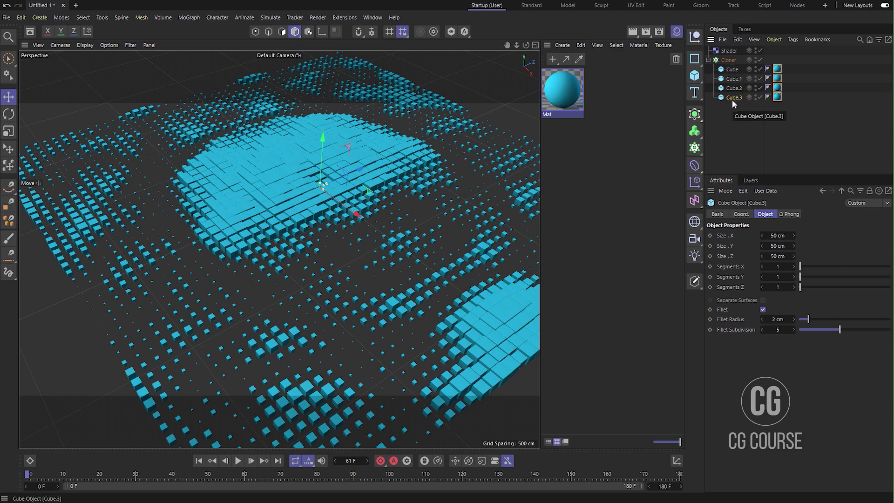
pyautogui.keyDown('ctrl'); pyautogui.moveTo(732, 100); pyautogui.dragTo(736, 105); pyautogui.keyUp('ctrl')
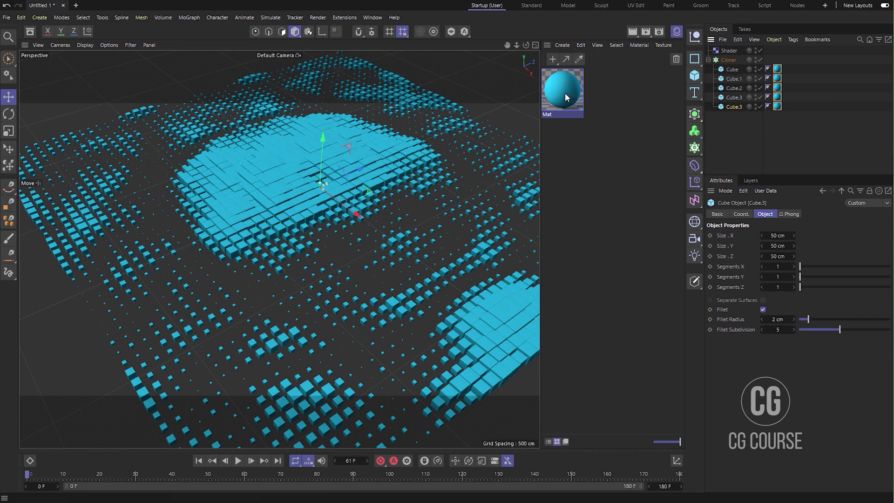
# Duplicate the cyan material, shift the copy's hue to 218° blue, and assign it to Cube.1
pyautogui.keyDown('ctrl'); pyautogui.moveTo(566, 97); pyautogui.dragTo(473, 126); pyautogui.keyUp('ctrl')
pyautogui.doubleClick(599, 92)
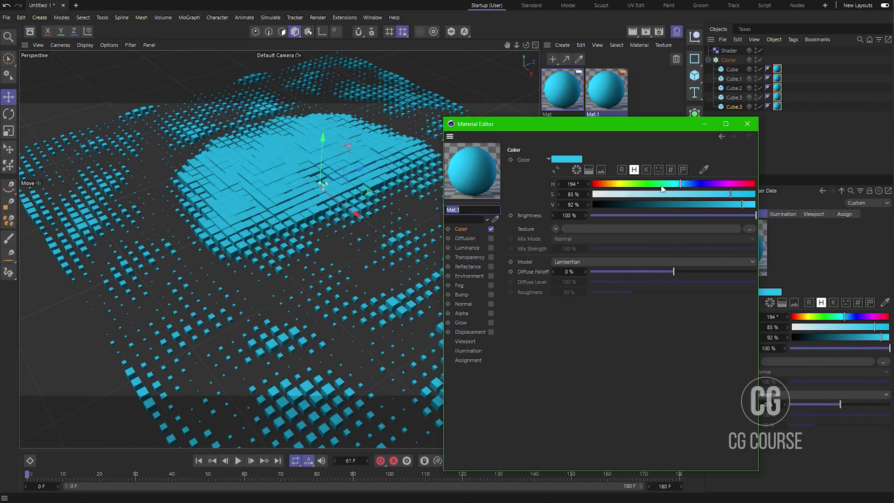
pyautogui.moveTo(680, 184); pyautogui.dragTo(691, 184)
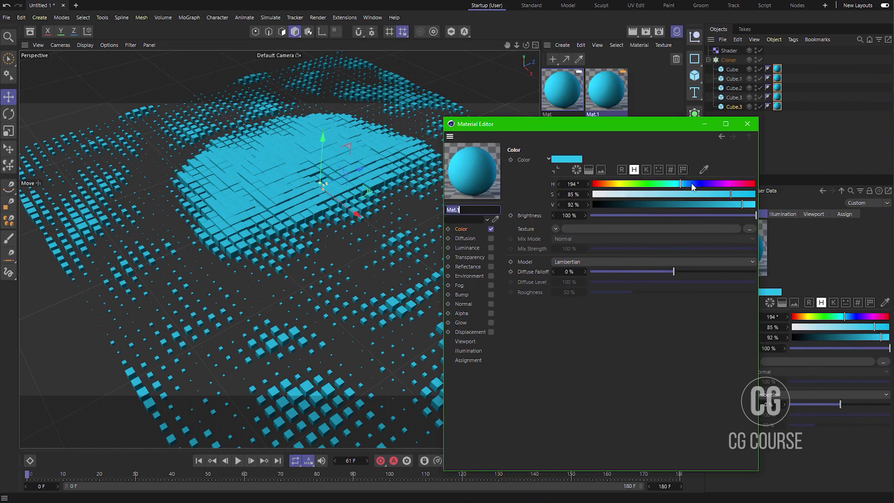
pyautogui.click(747, 125)
pyautogui.moveTo(617, 98); pyautogui.dragTo(778, 83)
# Duplicate the blue material, recolour the copy yellow (H 48°, S 54%), and assign it to Cube.2
pyautogui.keyDown('ctrl'); pyautogui.moveTo(624, 97); pyautogui.dragTo(458, 102); pyautogui.keyUp('ctrl')
pyautogui.doubleClick(641, 96)
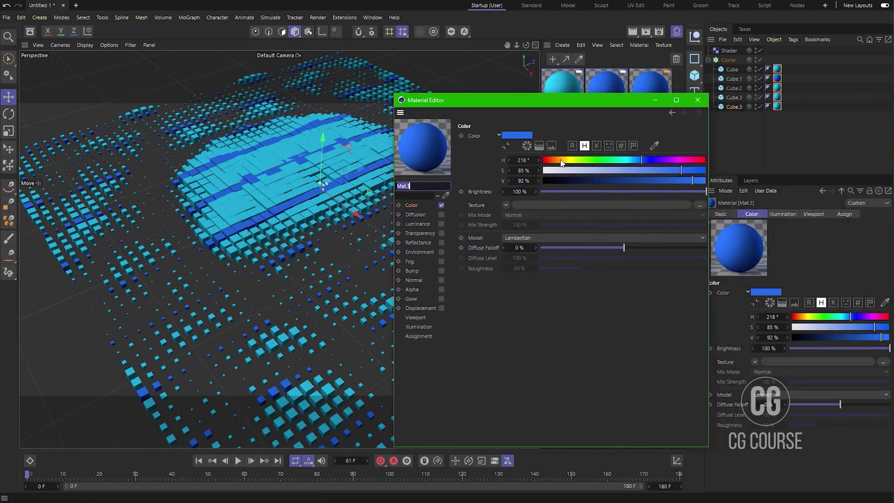
pyautogui.click(564, 160)
pyautogui.moveTo(624, 170)
pyautogui.mouseDown()
pyautogui.moveTo(643, 170)
pyautogui.moveTo(635, 170)
pyautogui.mouseUp()
pyautogui.click(697, 100)
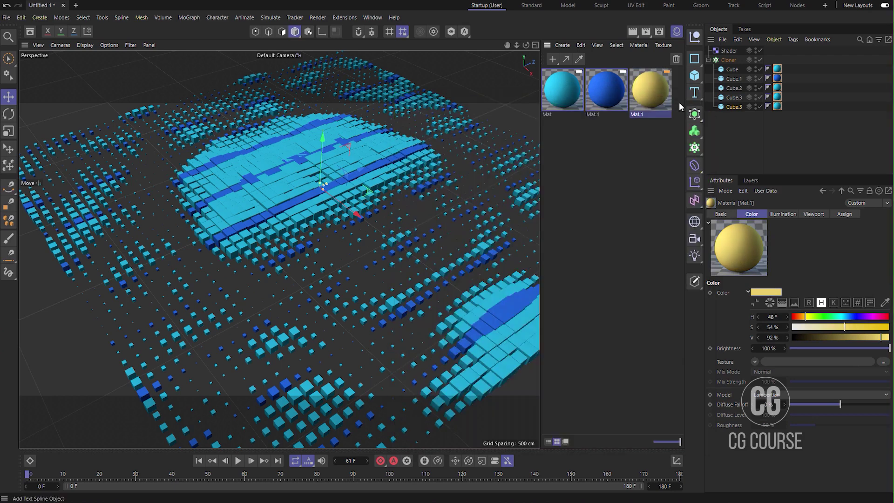
pyautogui.moveTo(652, 91); pyautogui.dragTo(777, 88)
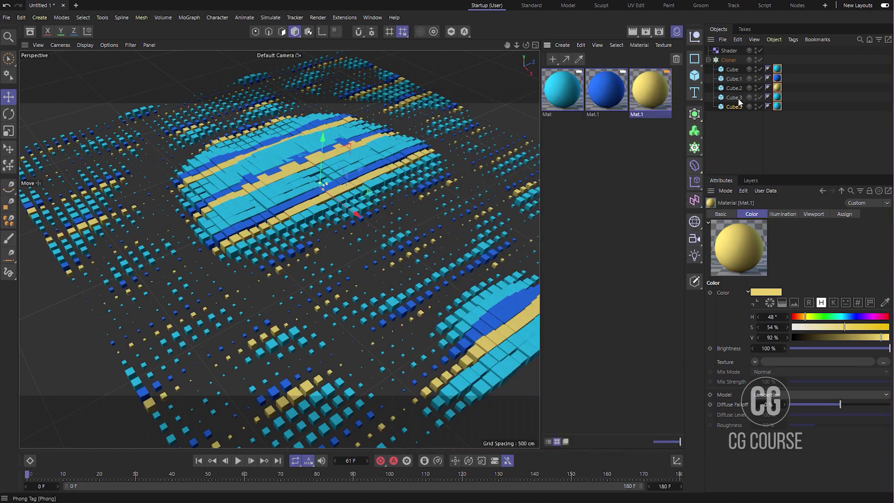
# Duplicate the yellow material, recolour the copy beige (H 35°, S 26%), and assign it to the fourth cube in the Cloner
pyautogui.keyDown('ctrl'); pyautogui.moveTo(647, 98); pyautogui.dragTo(429, 141); pyautogui.keyUp('ctrl')
pyautogui.doubleClick(560, 138)
pyautogui.moveTo(577, 197); pyautogui.dragTo(572, 197)
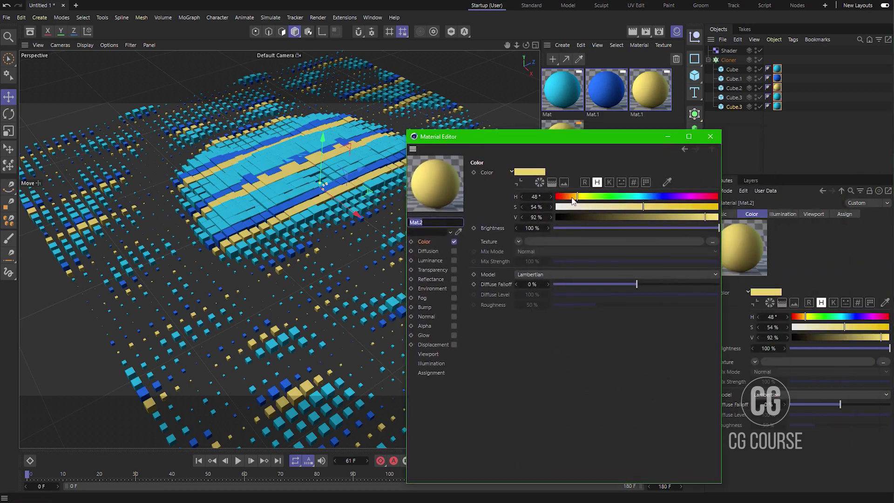
pyautogui.click(597, 207)
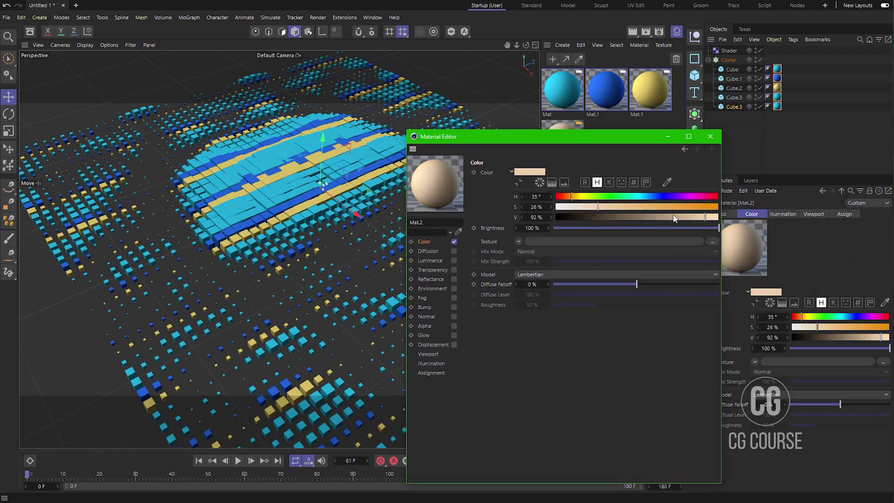
pyautogui.click(710, 136)
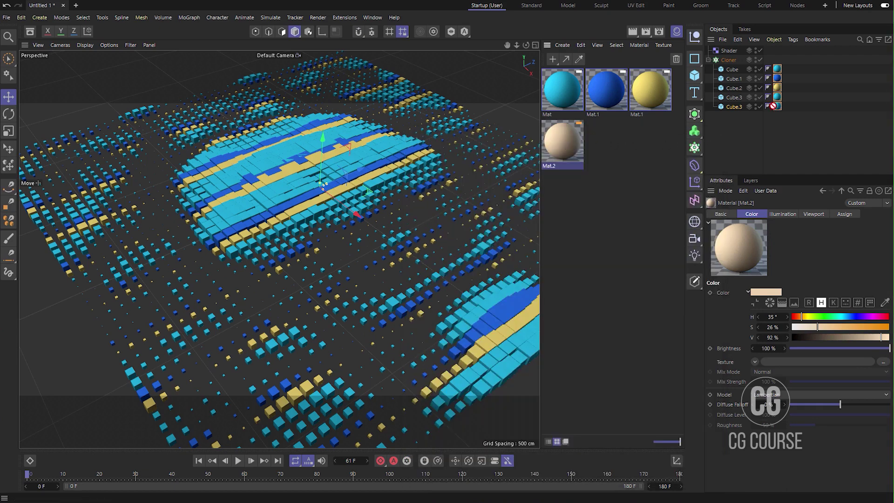
pyautogui.moveTo(773, 106); pyautogui.dragTo(776, 97)
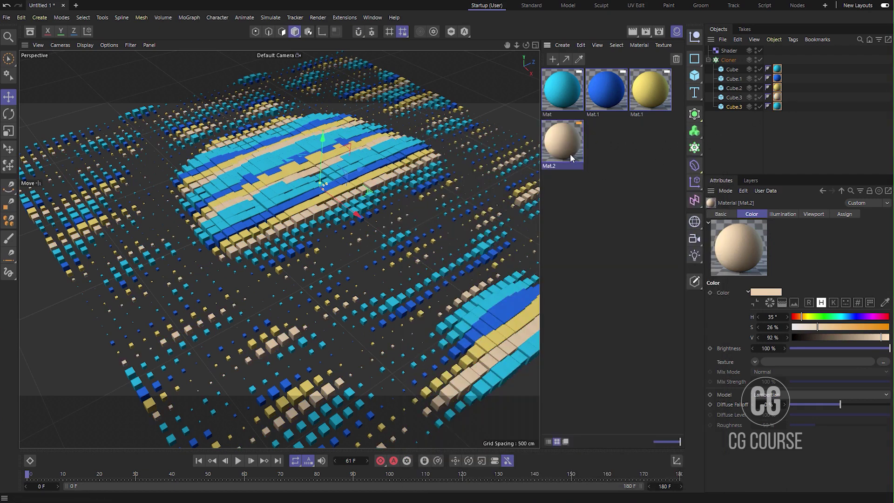
# Duplicate the beige material, change the copy's hue to 276° purple, and assign it to the last cube in the Cloner
pyautogui.keyDown('ctrl'); pyautogui.moveTo(570, 154); pyautogui.dragTo(606, 150); pyautogui.keyUp('ctrl')
pyautogui.doubleClick(607, 150)
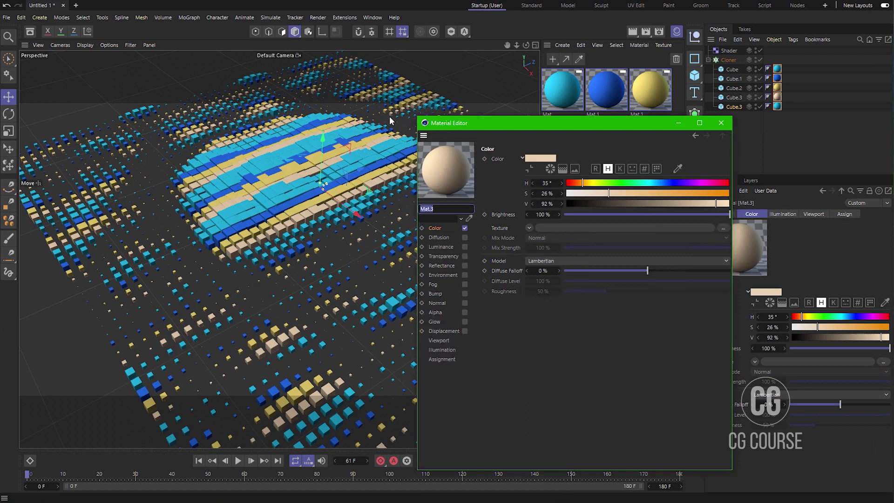
pyautogui.moveTo(390, 121); pyautogui.dragTo(391, 121)
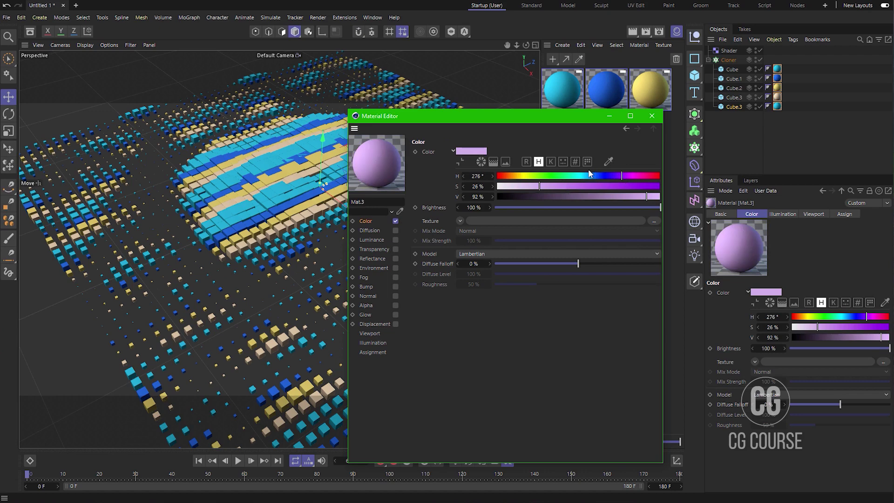
pyautogui.click(651, 116)
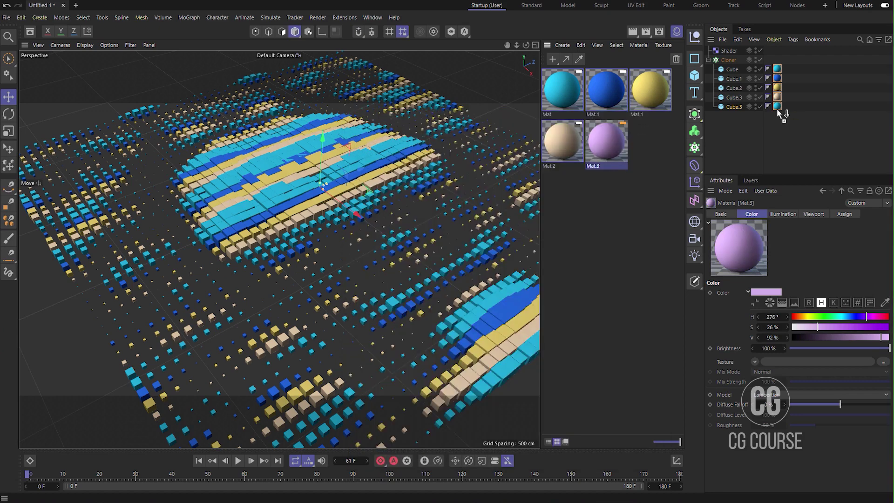
pyautogui.moveTo(777, 112); pyautogui.dragTo(777, 107)
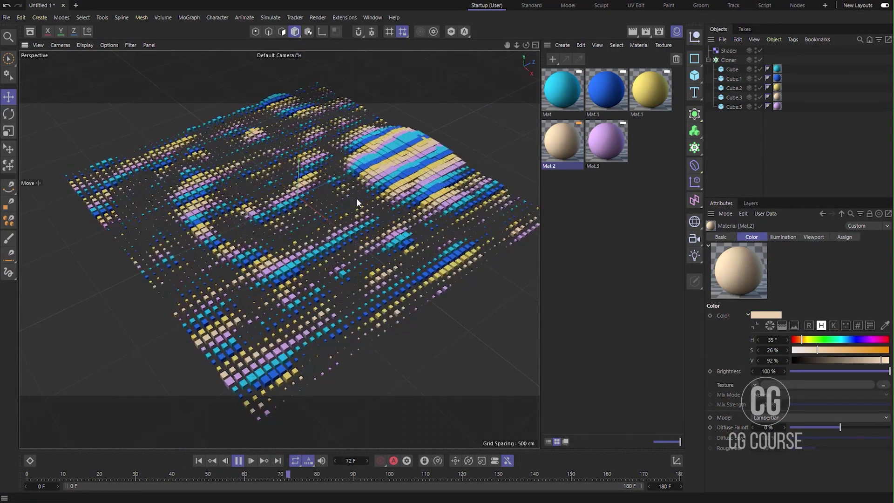
# Set the Shader effector's uniform scale parameter to -3 while the animation plays
pyautogui.click(726, 50)
pyautogui.moveTo(753, 175); pyautogui.dragTo(754, 142)
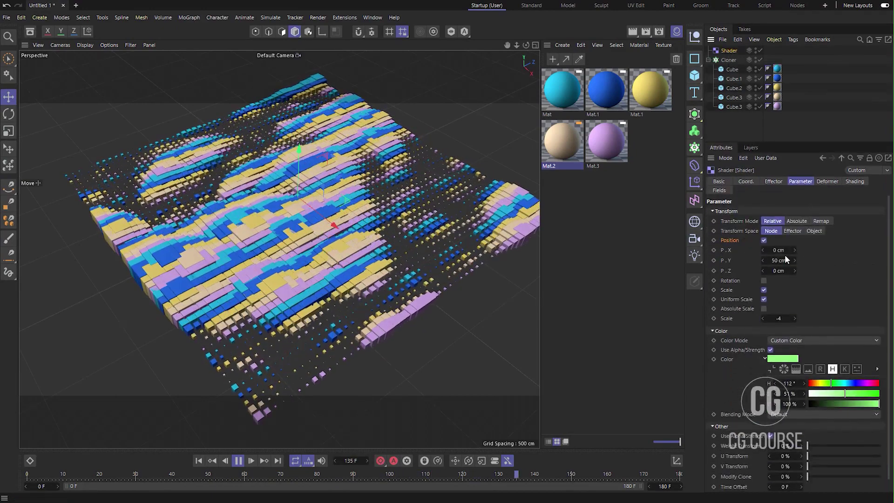
pyautogui.click(778, 318)
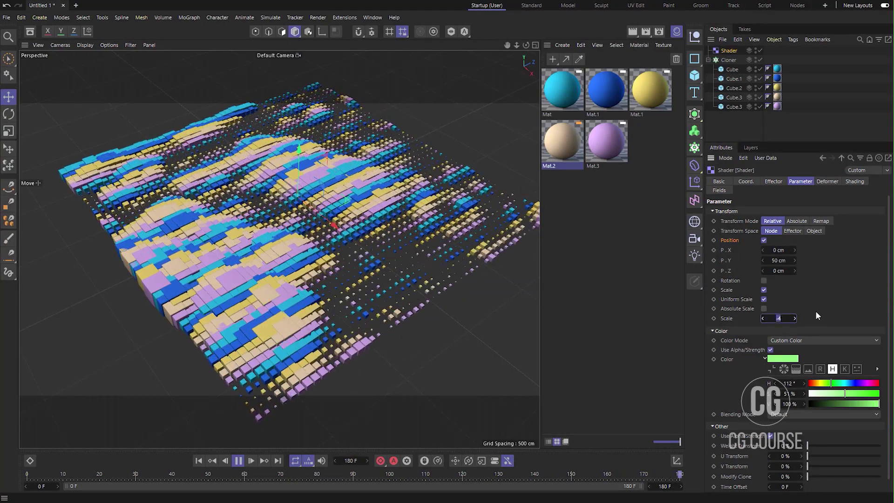
pyautogui.write('-5')
pyautogui.press('Return')
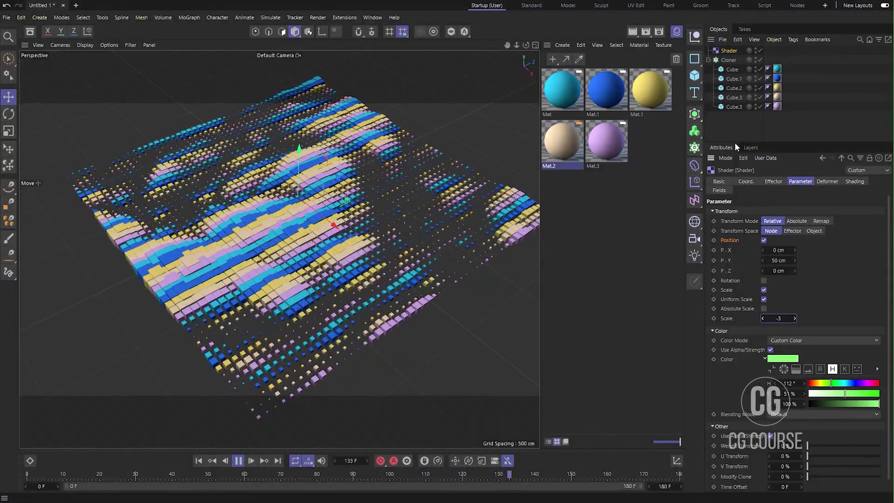
# Open the Noise shader inside the Shader effector's shading settings and try an animation speed of 5
pyautogui.click(853, 181)
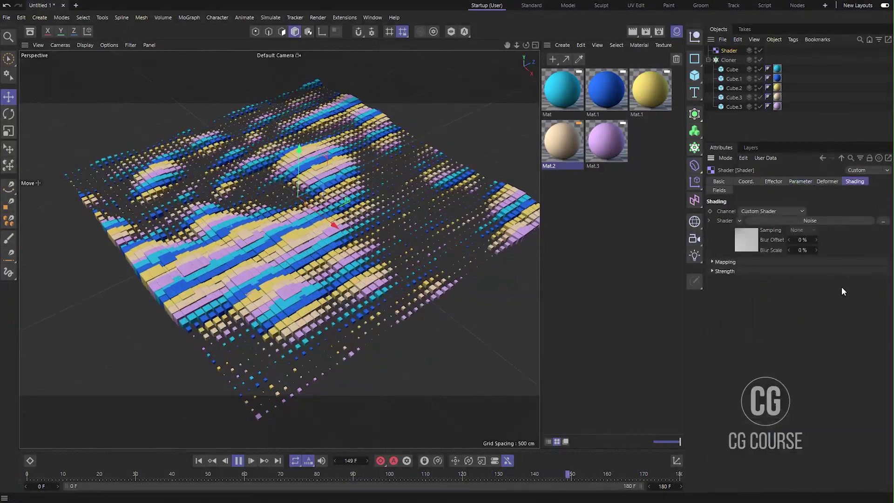
pyautogui.click(755, 243)
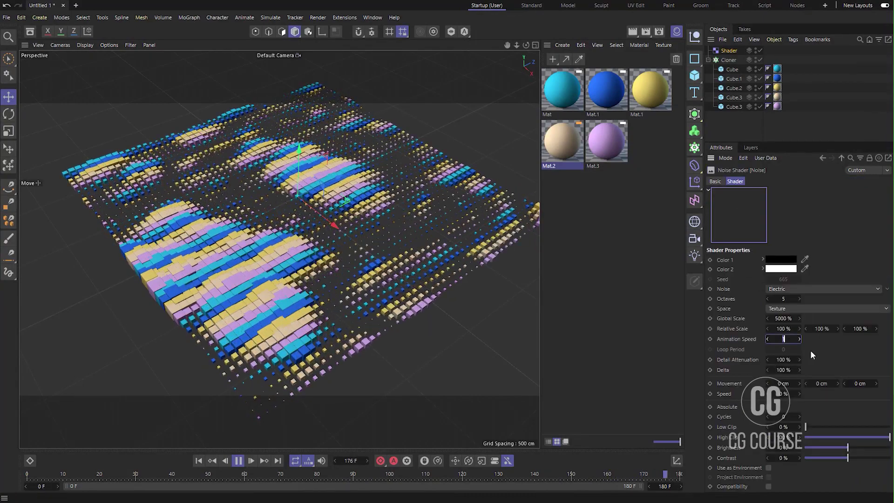
pyautogui.write('5')
pyautogui.press('Return')
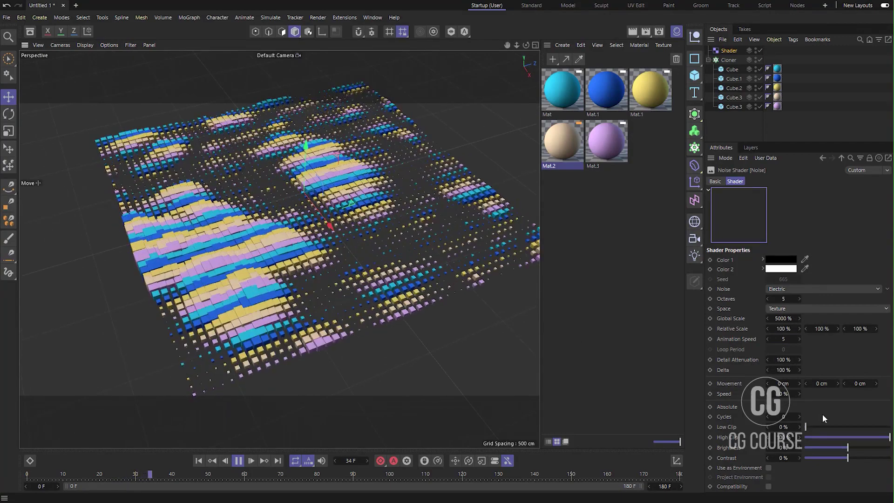
# Set the Noise shader's animation speed to 2
pyautogui.doubleClick(783, 339)
pyautogui.write('2')
pyautogui.press('Return')
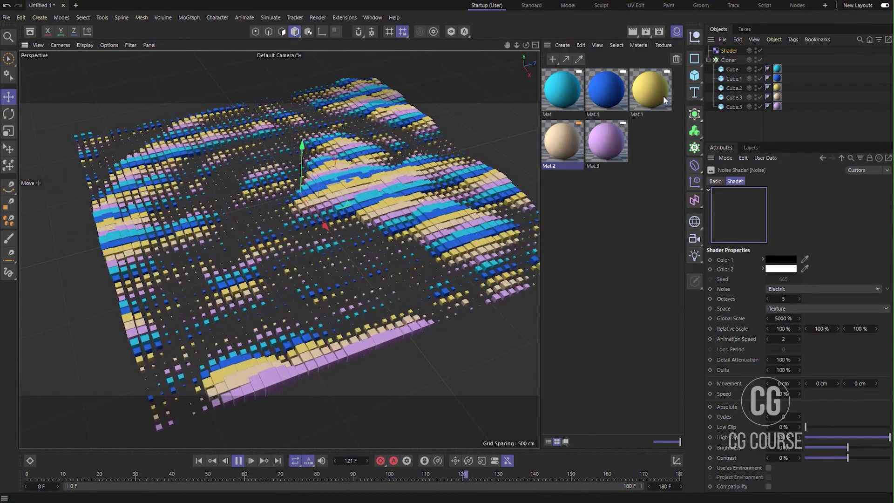
# Close the Material Manager and view the playing cube animation in the enlarged viewport
pyautogui.click(675, 32)
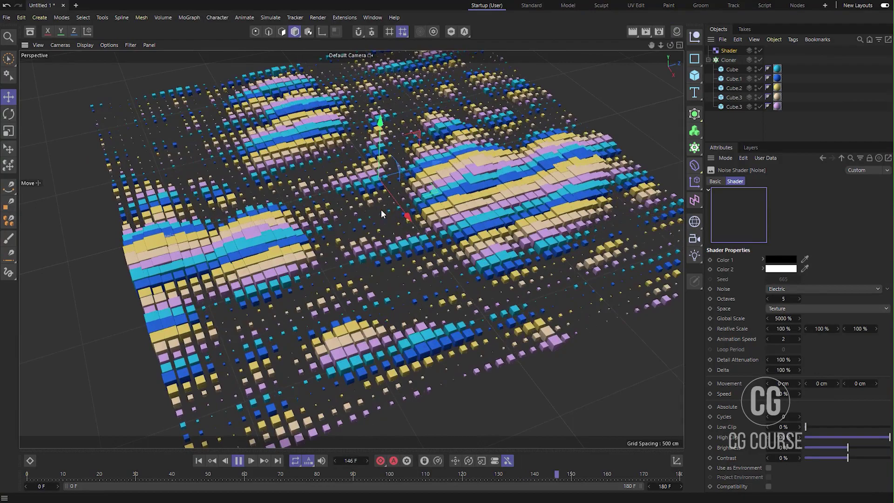
pyautogui.keyDown('alt'); pyautogui.moveTo(429, 215); pyautogui.dragTo(411, 213, button='middle'); pyautogui.keyUp('alt')
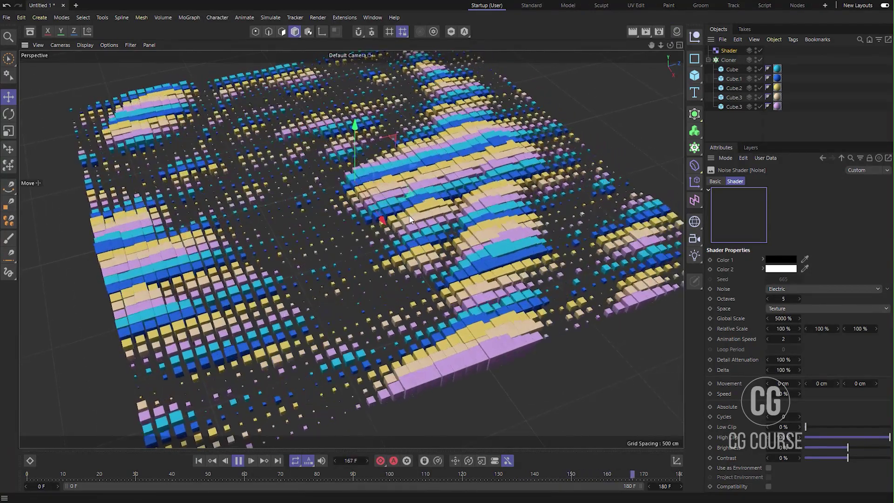